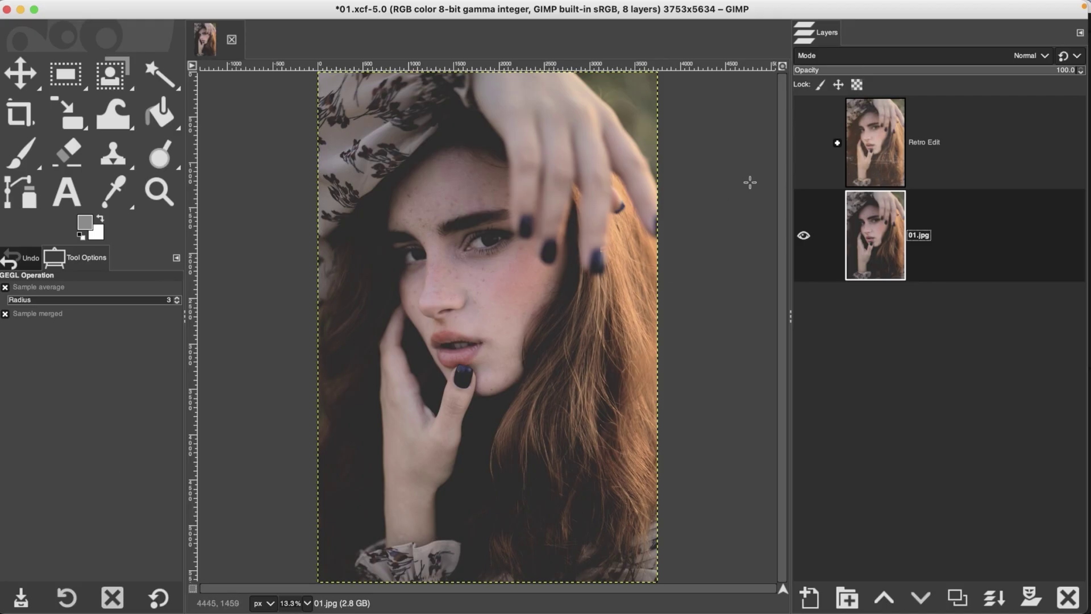
- After previewing the finished retro edit, duplicate the 01.jpg layer and name the copy 'Desaturate'
{"action": "left_click", "coordinate": [804, 143]}
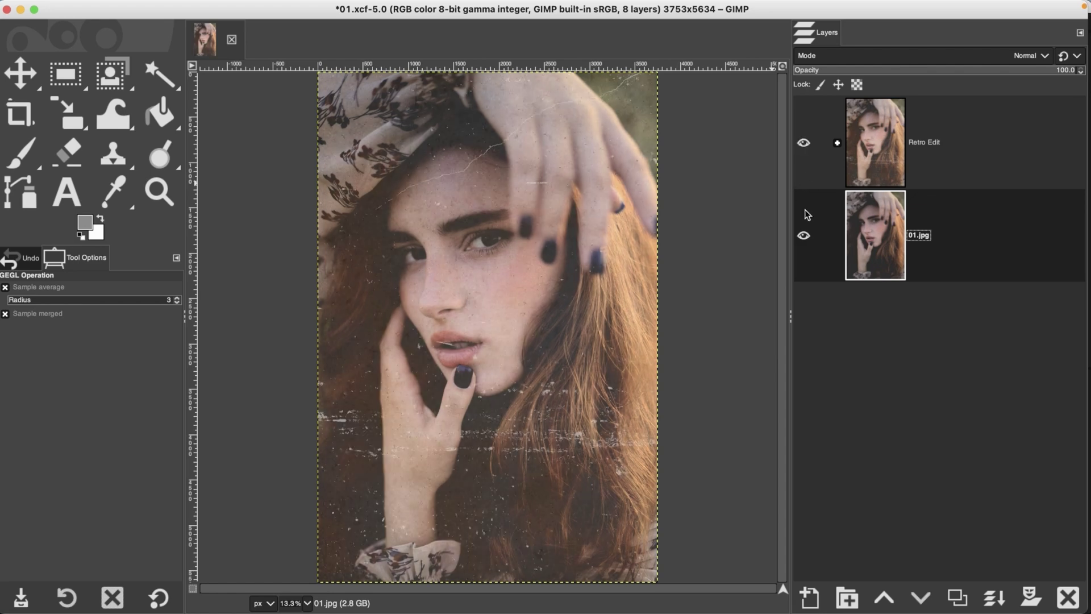
{"action": "left_click", "coordinate": [804, 142]}
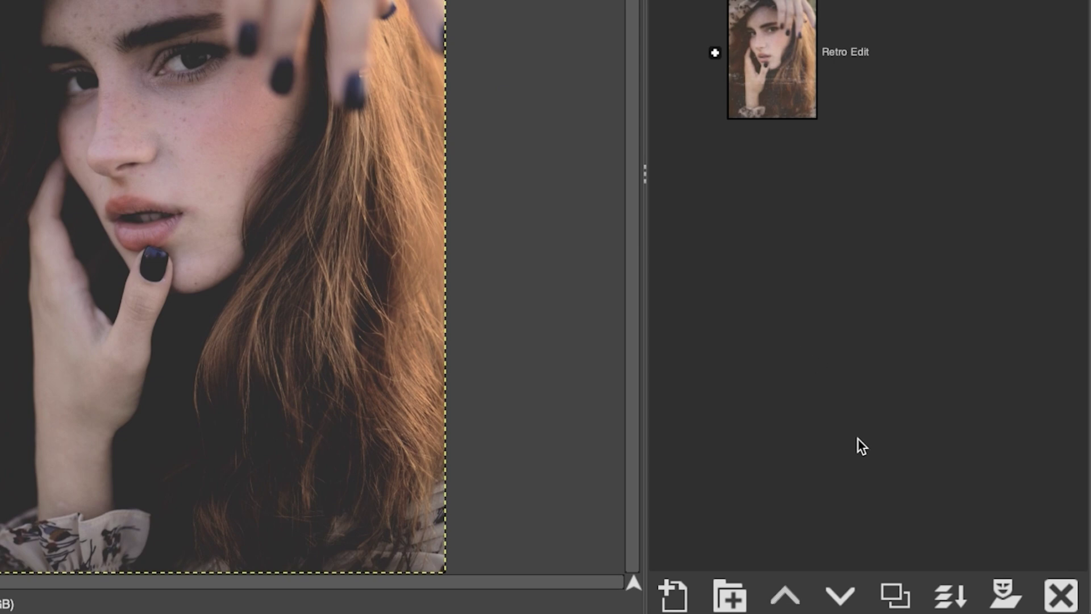
{"action": "left_click", "coordinate": [895, 595]}
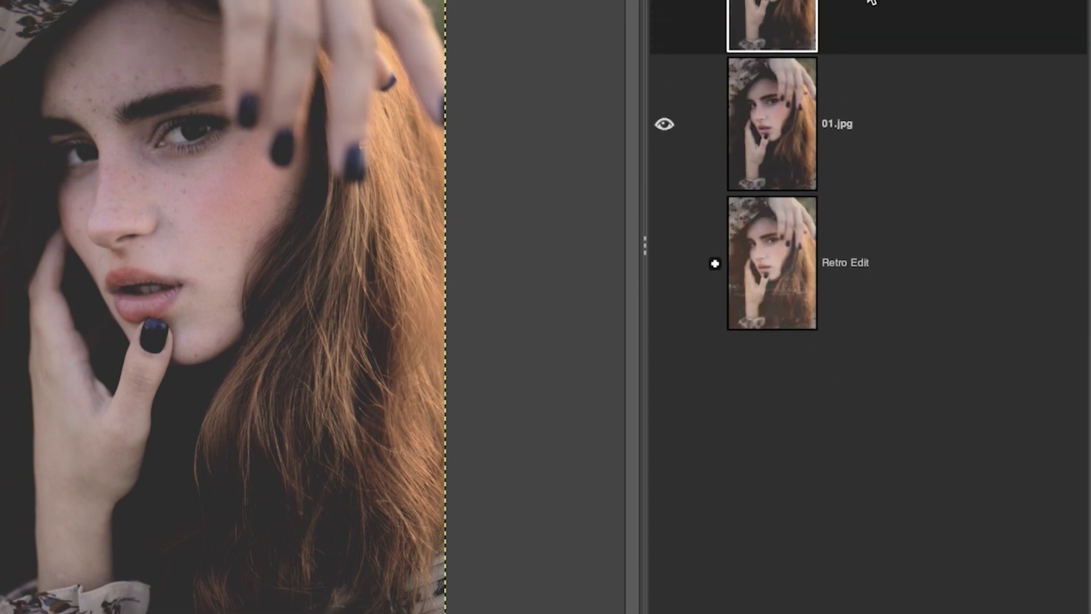
{"action": "double_click", "coordinate": [866, 116]}
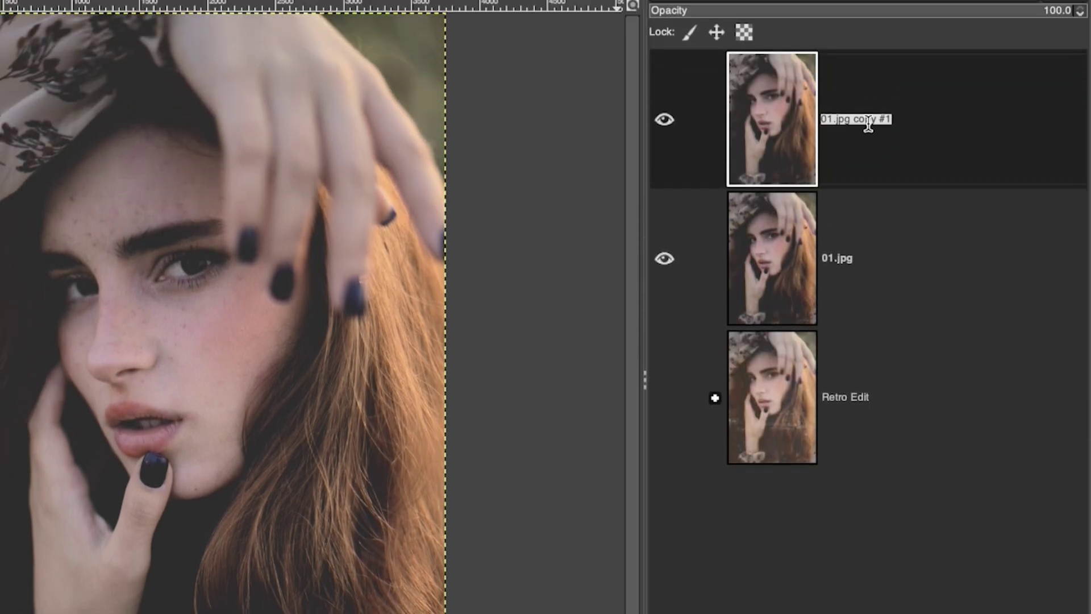
{"action": "type", "text": "Desaturate"}
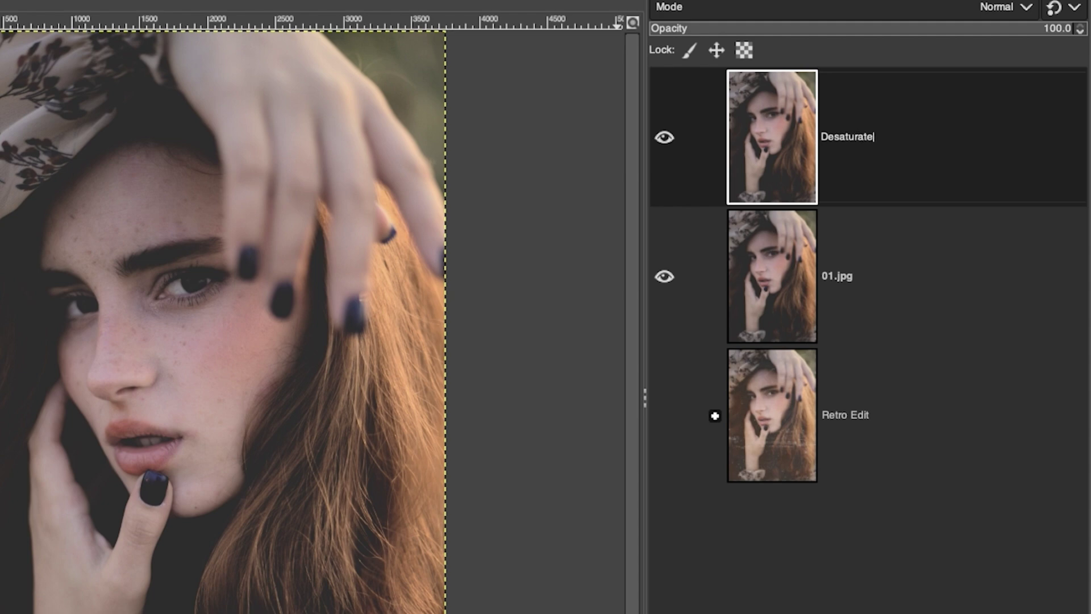
{"action": "key", "text": "Return"}
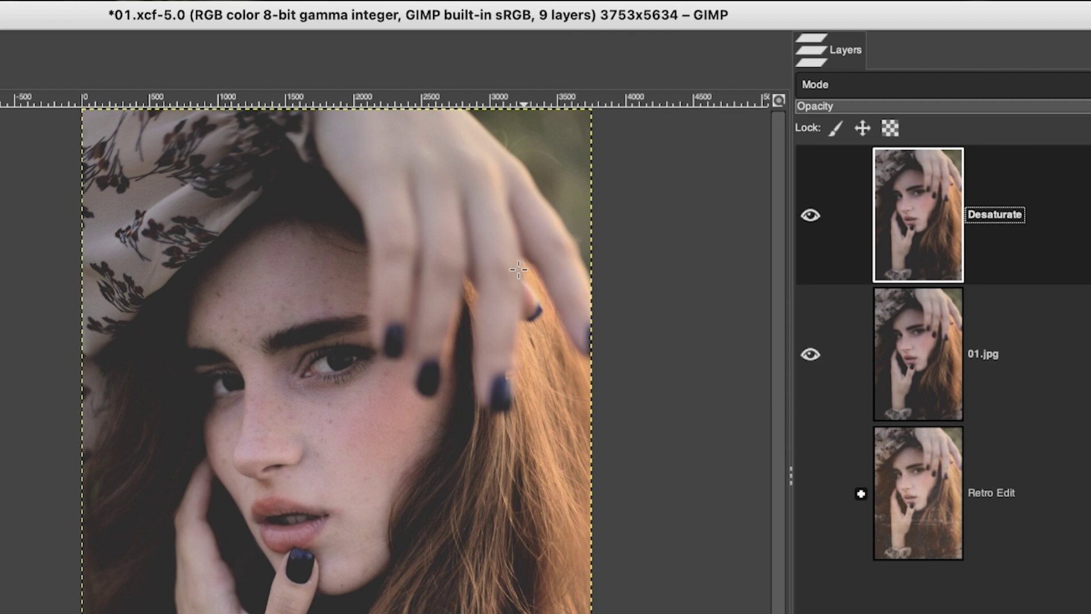
- Use Hue-Saturation to lower the Desaturate layer's master saturation to -10.3
{"action": "left_click", "coordinate": [82, 12]}
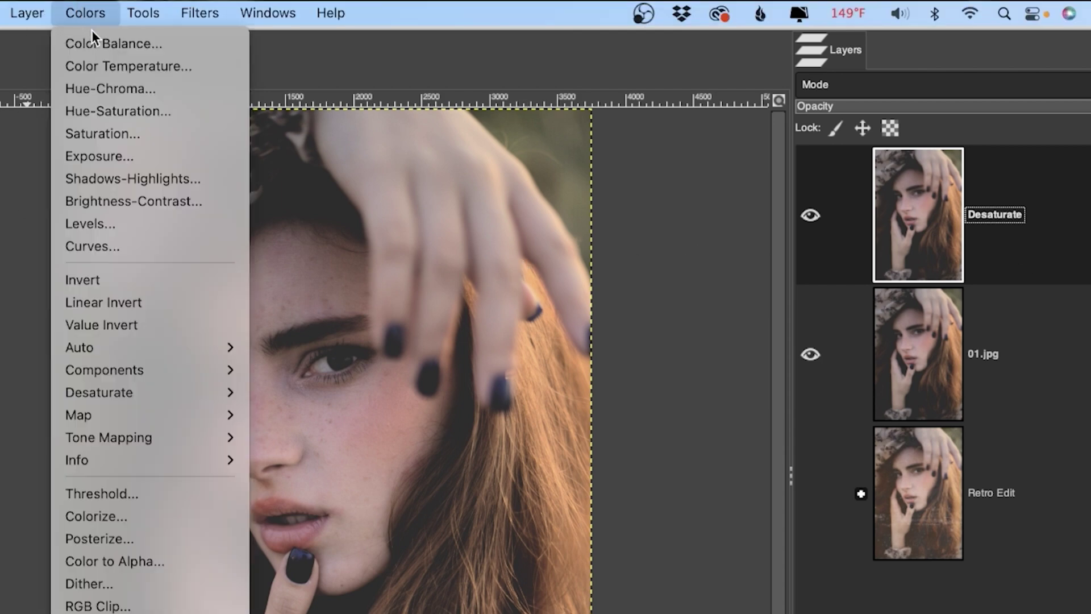
{"action": "left_click", "coordinate": [111, 105]}
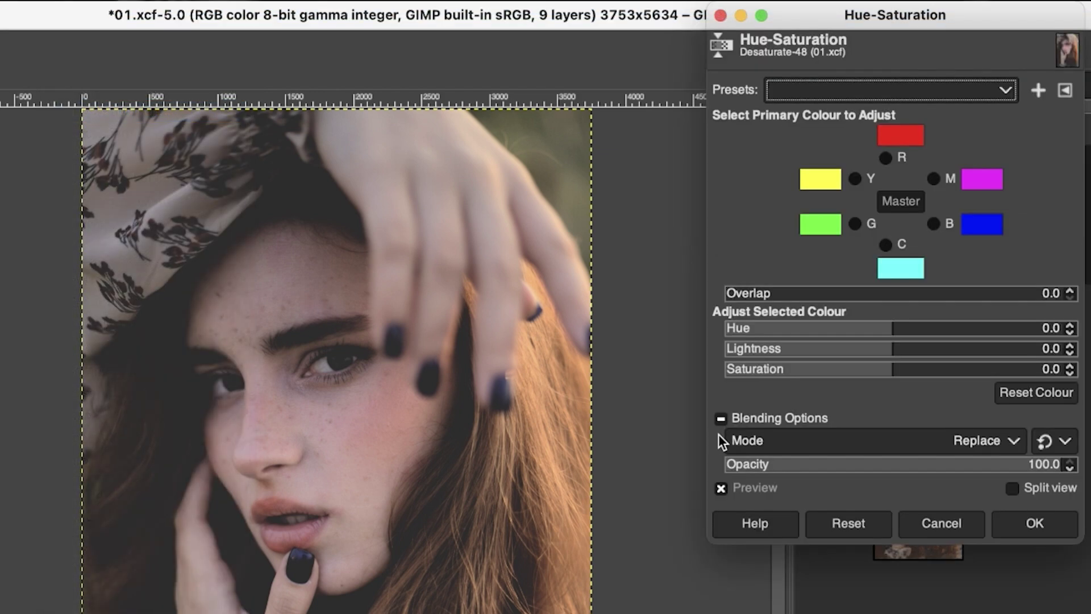
{"action": "left_click_drag", "start_coordinate": [909, 368], "coordinate": [876, 365]}
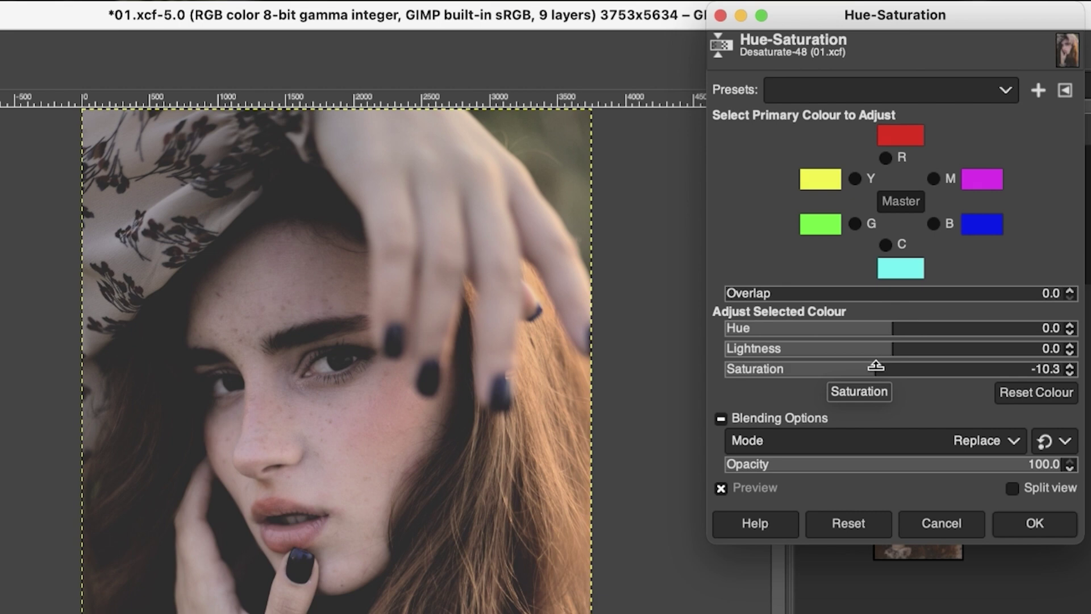
{"action": "left_click", "coordinate": [1035, 523]}
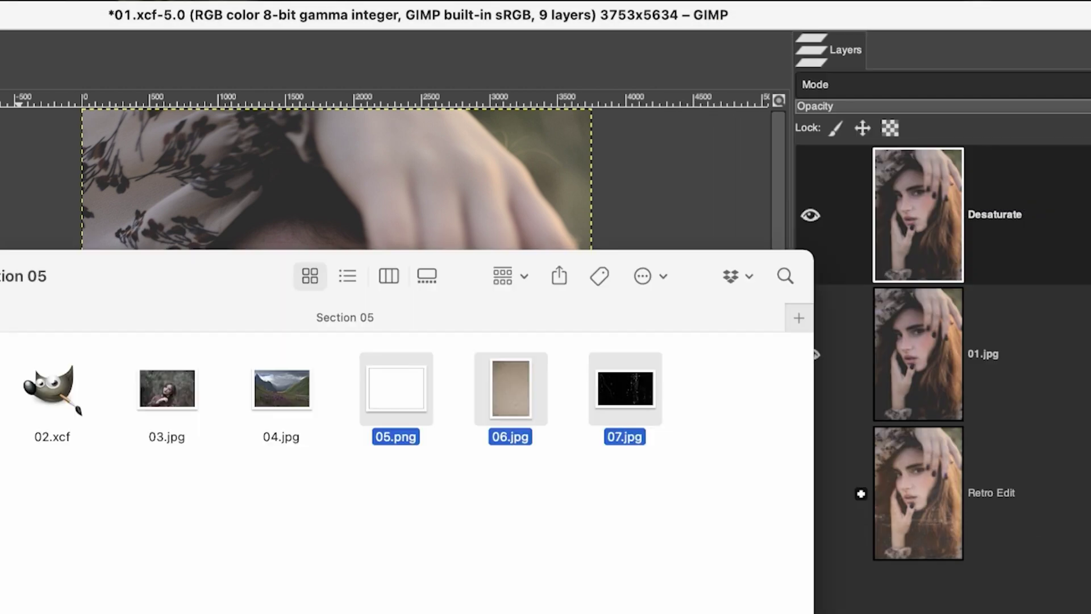
- Drag 05.png, 06.jpg and 07.jpg from the texture folder onto the portrait as layers
{"action": "left_click", "coordinate": [510, 490]}
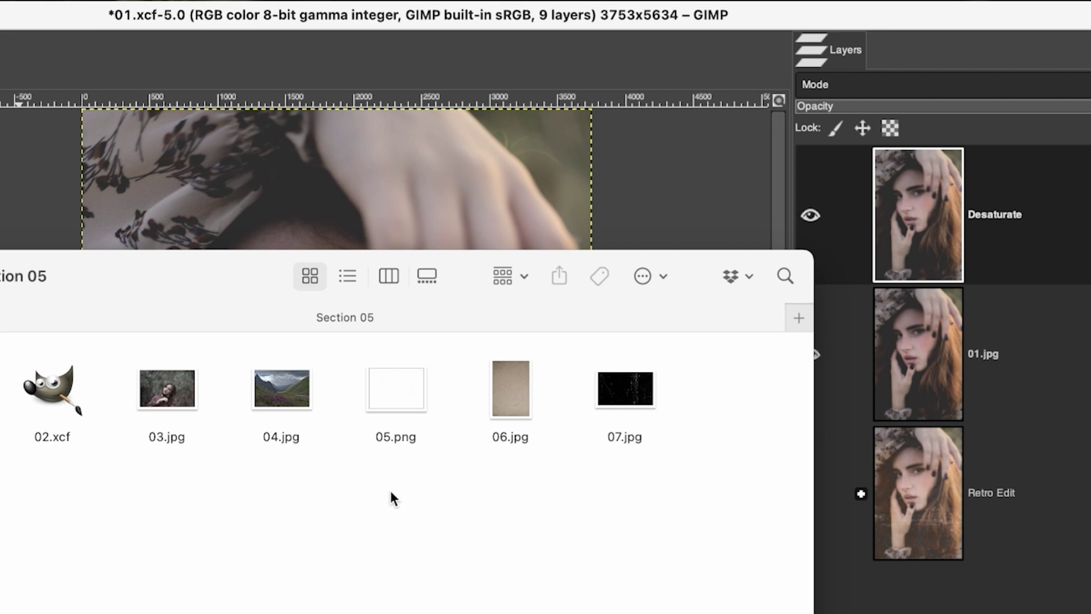
{"action": "left_click_drag", "start_coordinate": [391, 490], "coordinate": [649, 389]}
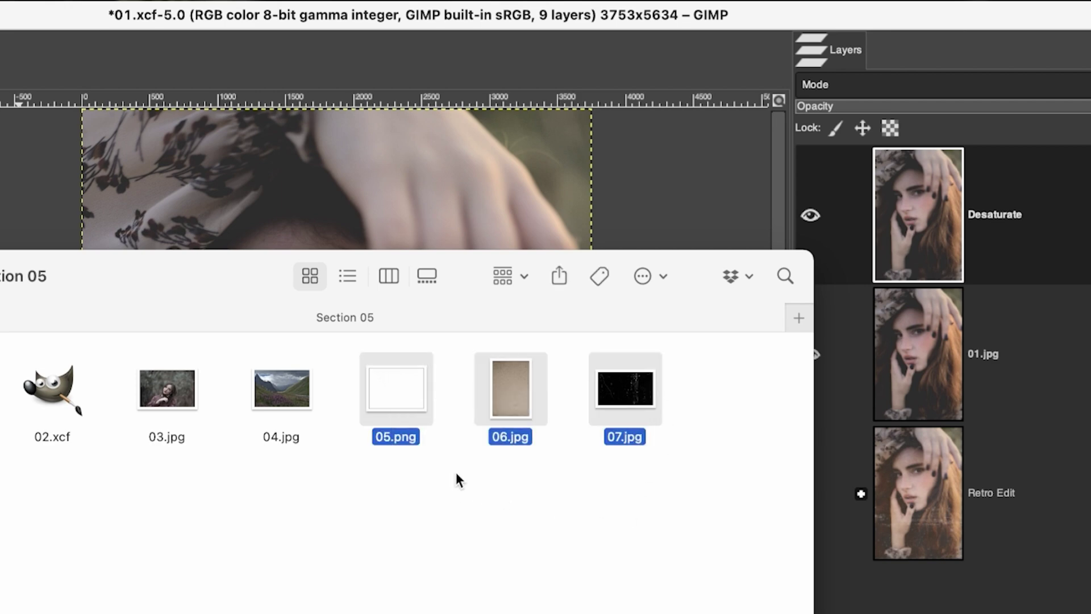
{"action": "left_click_drag", "start_coordinate": [214, 279], "coordinate": [616, 319]}
{"action": "left_click_drag", "start_coordinate": [819, 424], "coordinate": [504, 279]}
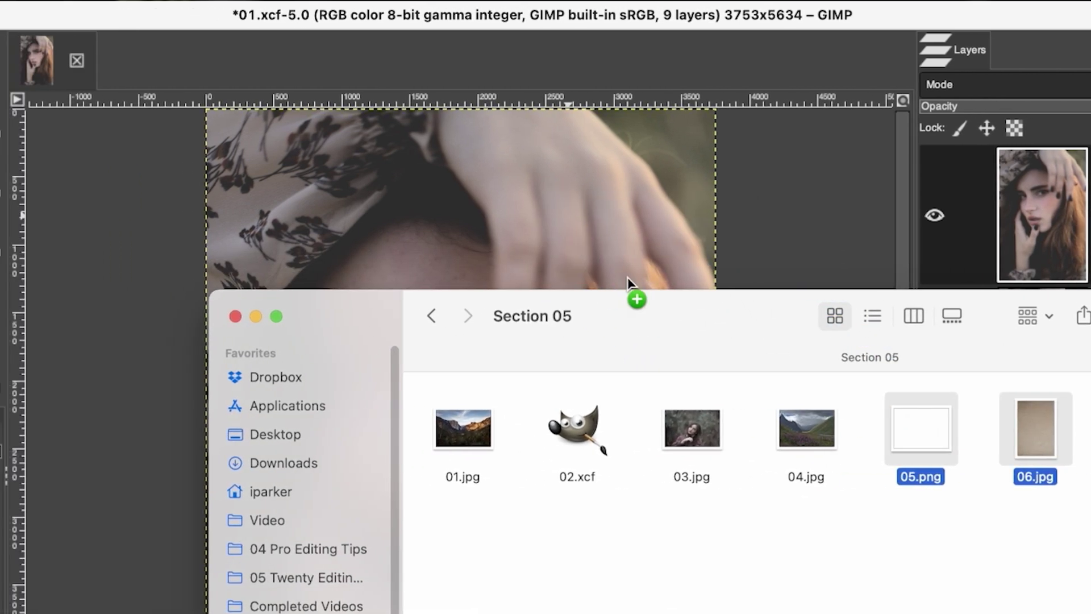
{"action": "left_click_drag", "start_coordinate": [628, 282], "coordinate": [468, 70]}
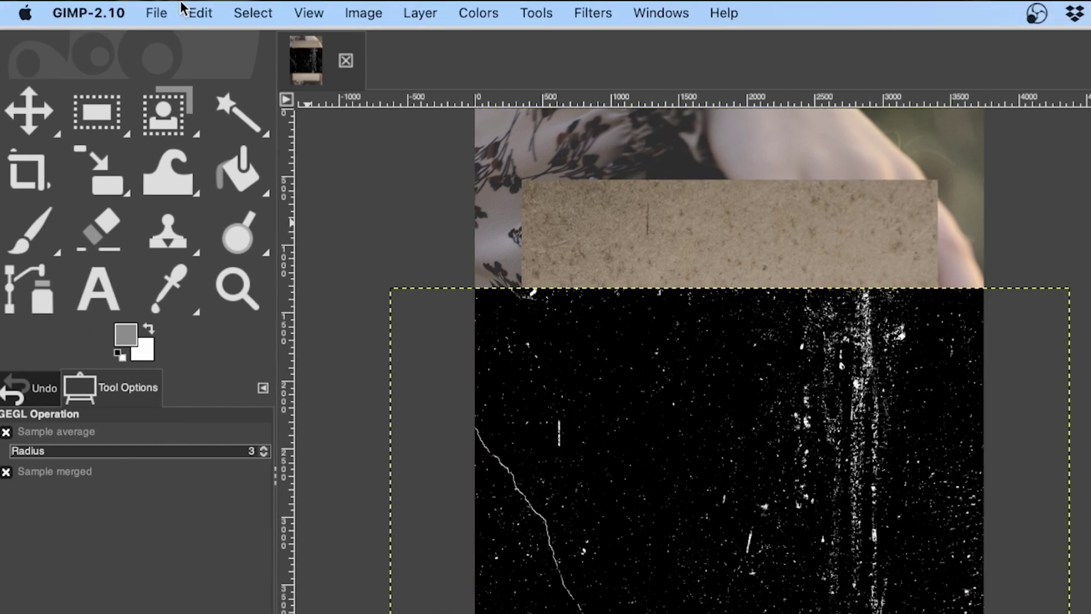
{"action": "left_click", "coordinate": [156, 12]}
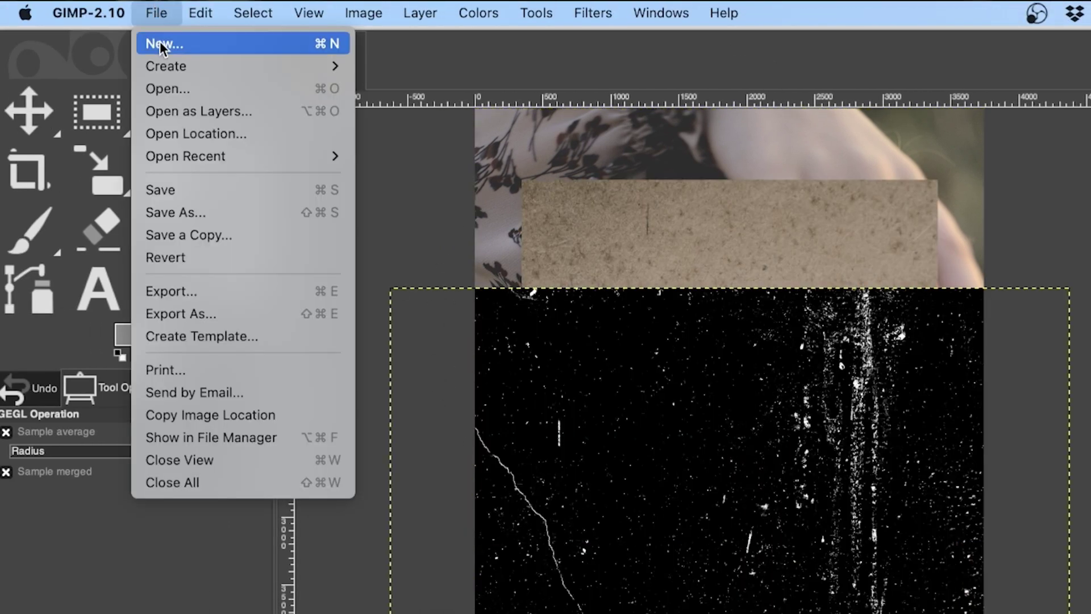
{"action": "left_click", "coordinate": [470, 73]}
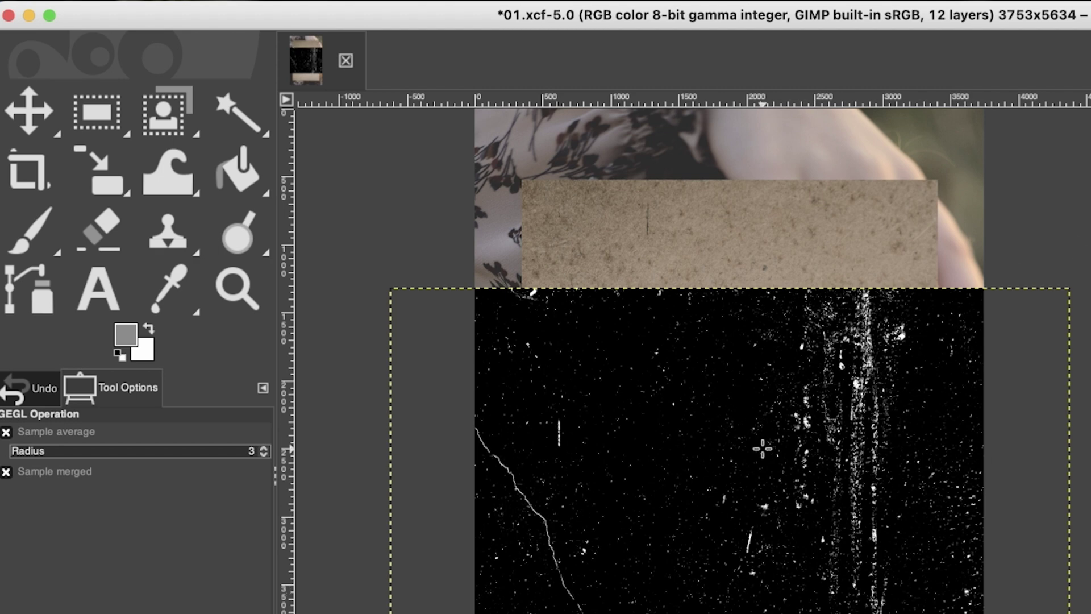
- Rotate the 07.jpg scratch layer 90° clockwise
{"action": "mouse_move", "coordinate": [391, 10]}
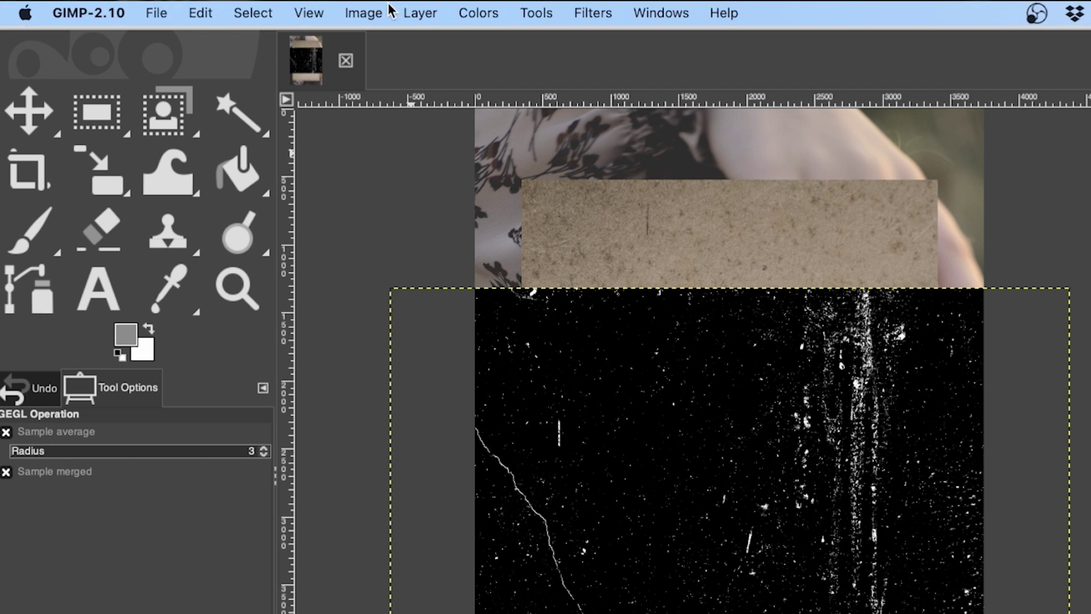
{"action": "left_click", "coordinate": [427, 12]}
{"action": "mouse_move", "coordinate": [483, 250]}
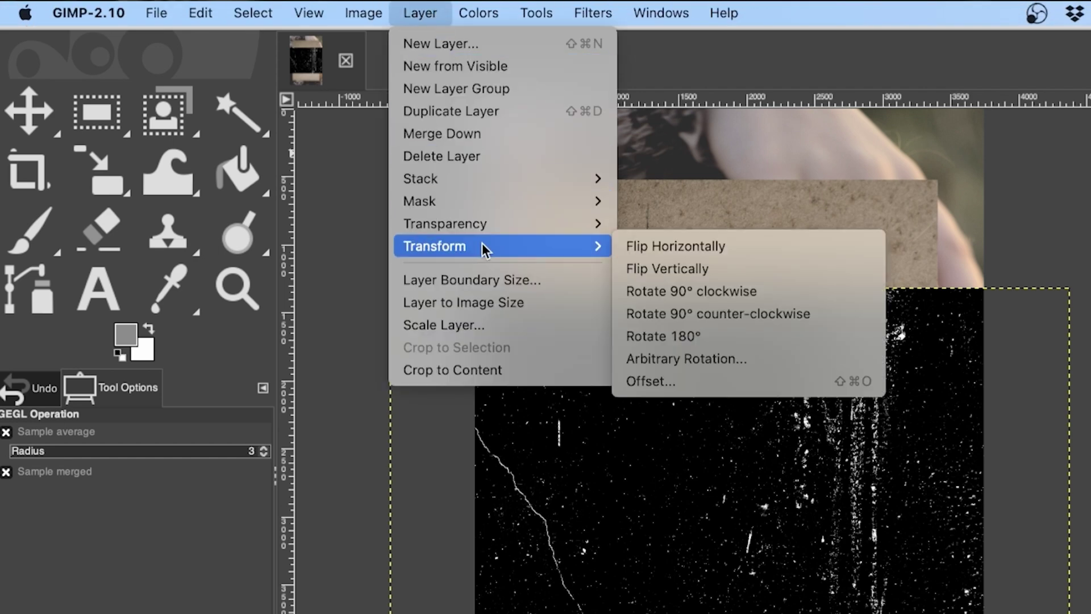
{"action": "left_click", "coordinate": [659, 291]}
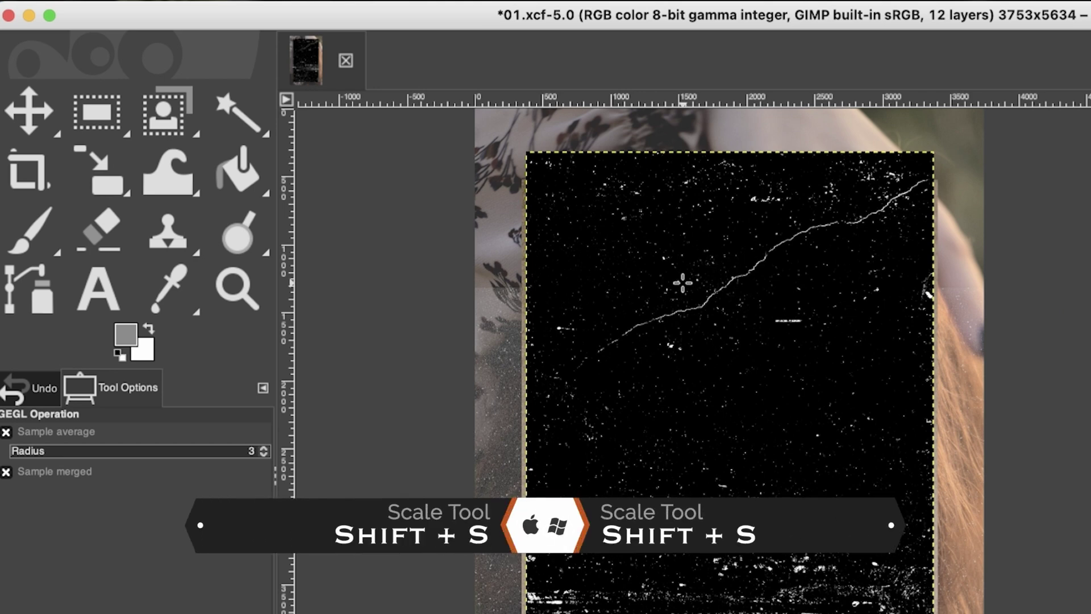
- Scale the scratch layer to 3863×6439 to cover the portrait, then hide it
{"action": "key", "text": "shift+s"}
{"action": "left_click", "coordinate": [682, 282]}
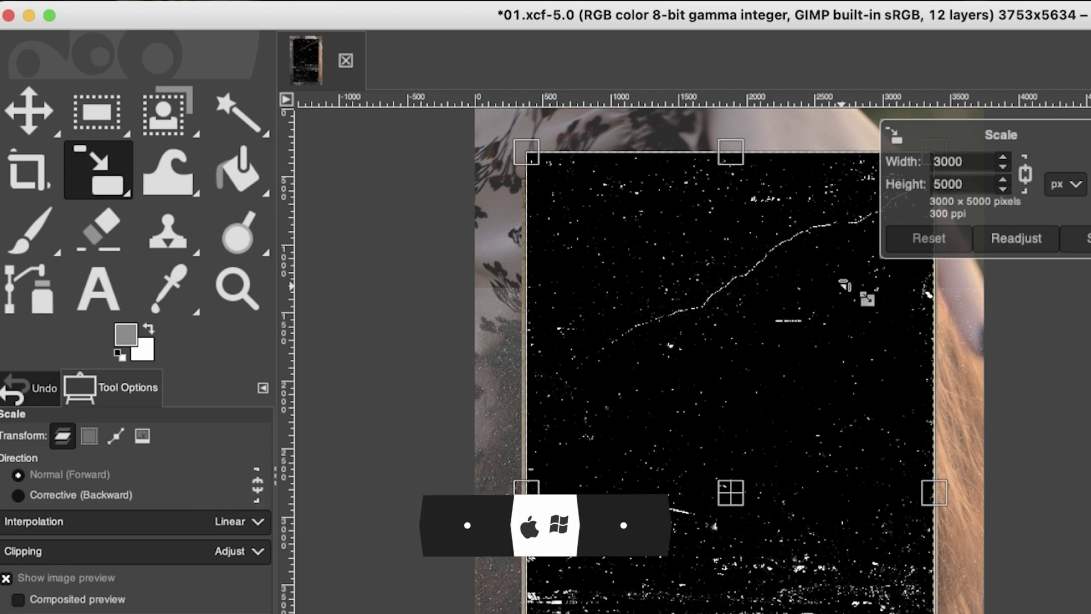
{"action": "left_click_drag", "start_coordinate": [852, 292], "coordinate": [560, 296]}
{"action": "left_click_drag", "start_coordinate": [739, 613], "coordinate": [724, 613]}
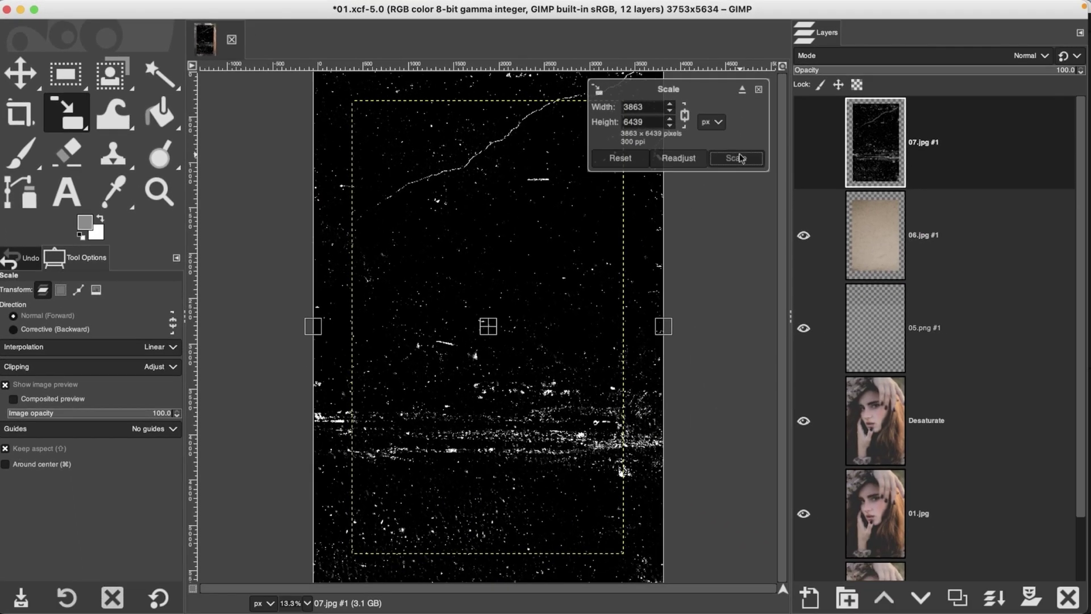
{"action": "left_click", "coordinate": [740, 158]}
{"action": "left_click", "coordinate": [804, 142]}
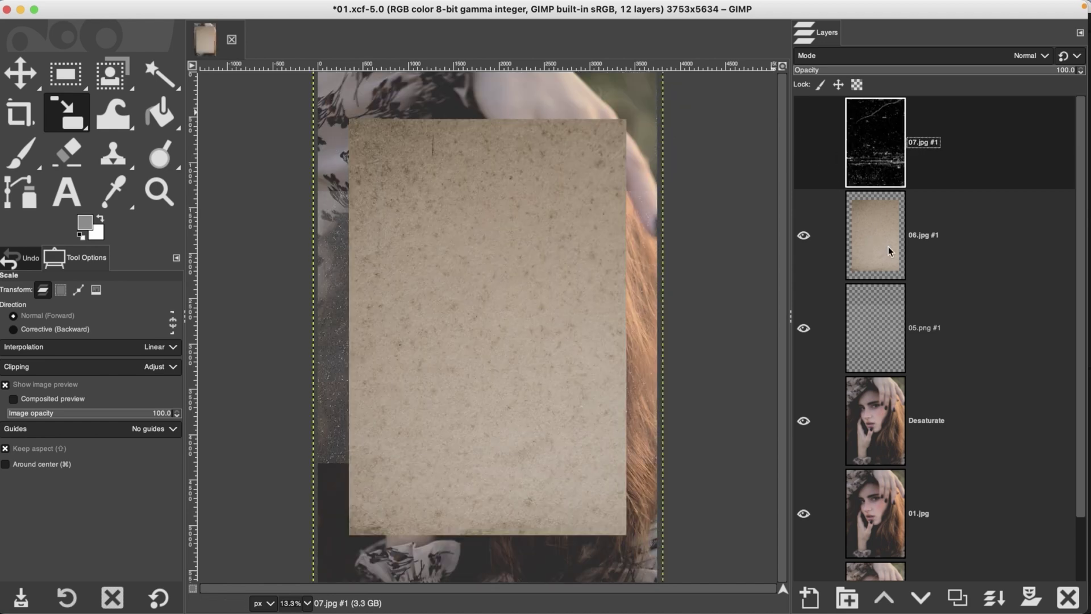
- Enlarge the 06.jpg paper texture layer to cover more of the portrait
{"action": "left_click", "coordinate": [888, 250]}
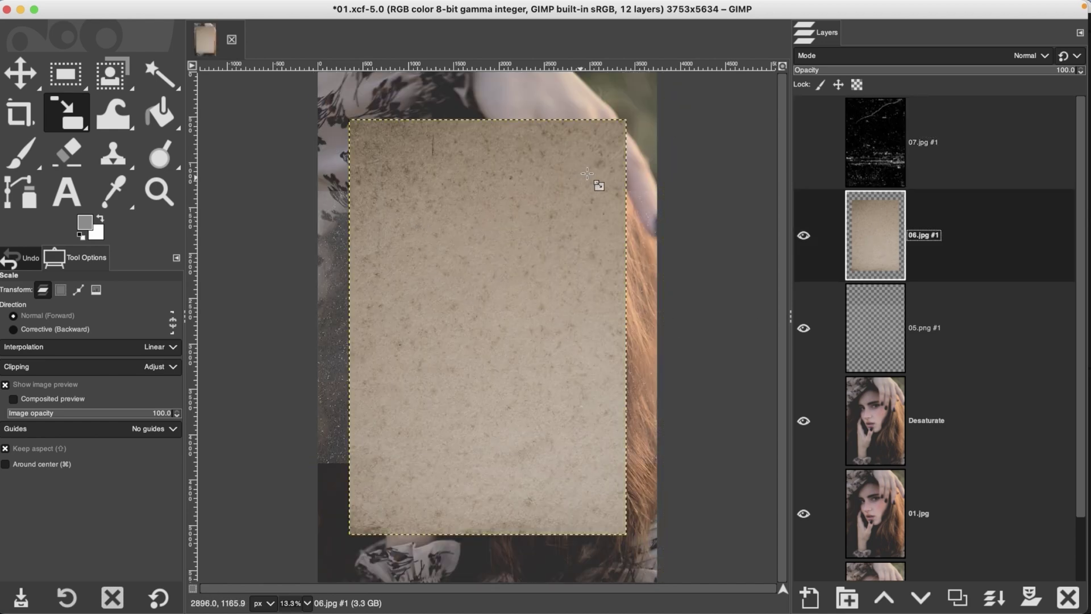
{"action": "left_click_drag", "start_coordinate": [597, 183], "coordinate": [639, 120]}
{"action": "left_click_drag", "start_coordinate": [526, 338], "coordinate": [457, 418]}
{"action": "key", "text": "Return"}
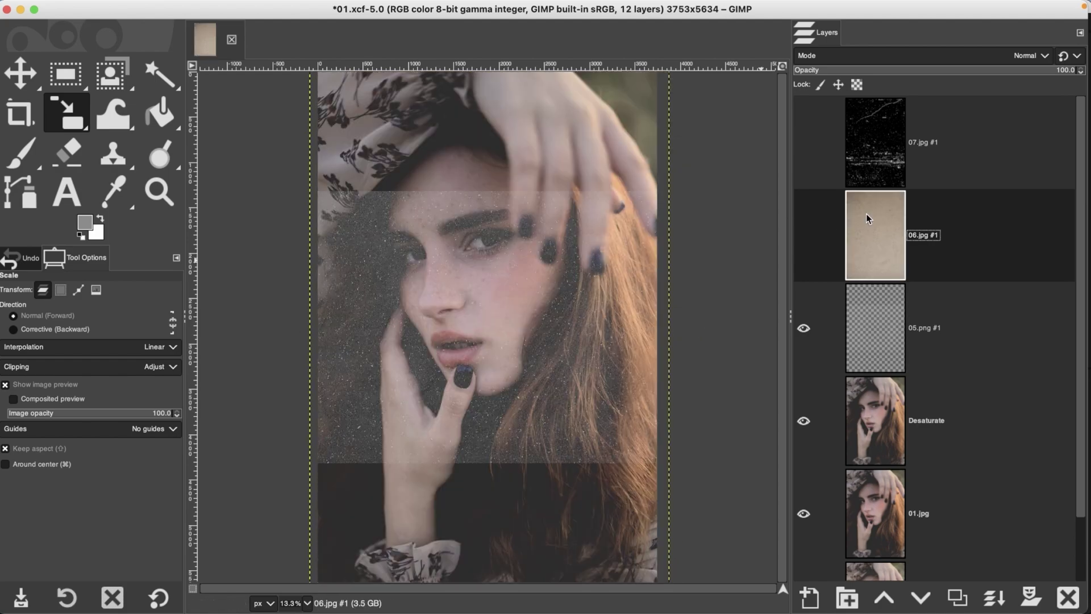
- Rotate the 05.png layer 90° clockwise and enlarge it to about 4364×5819 over the portrait
{"action": "left_click", "coordinate": [888, 328]}
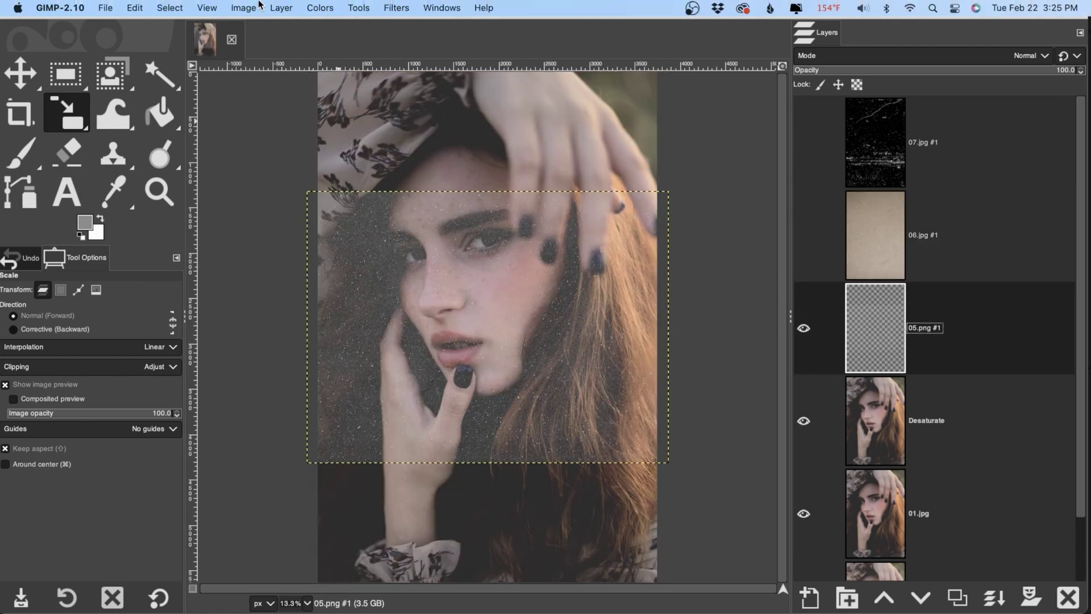
{"action": "left_click", "coordinate": [281, 8]}
{"action": "mouse_move", "coordinate": [306, 163]}
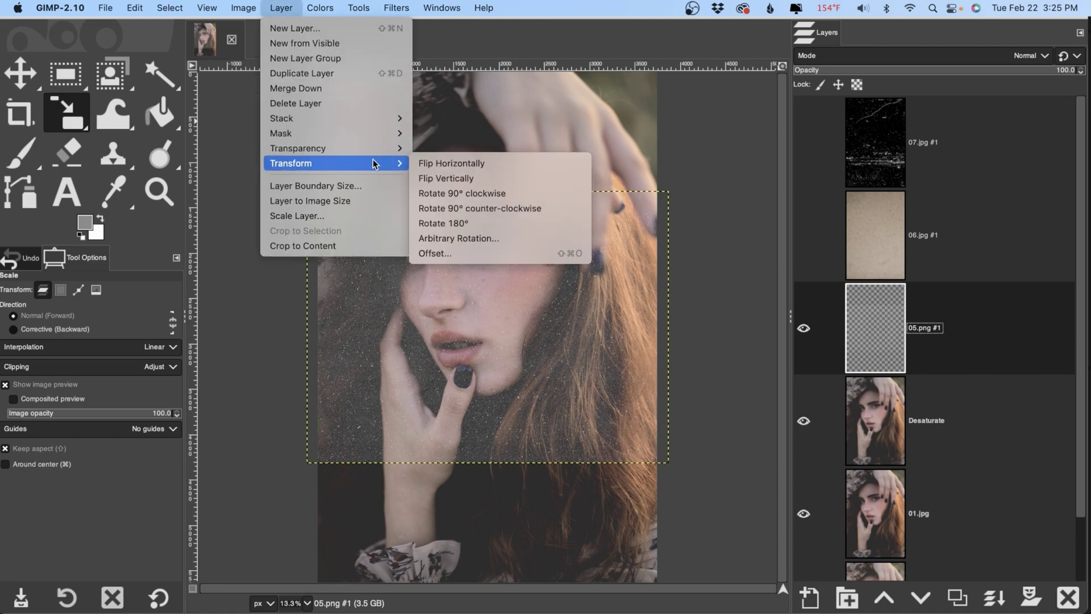
{"action": "left_click", "coordinate": [480, 194]}
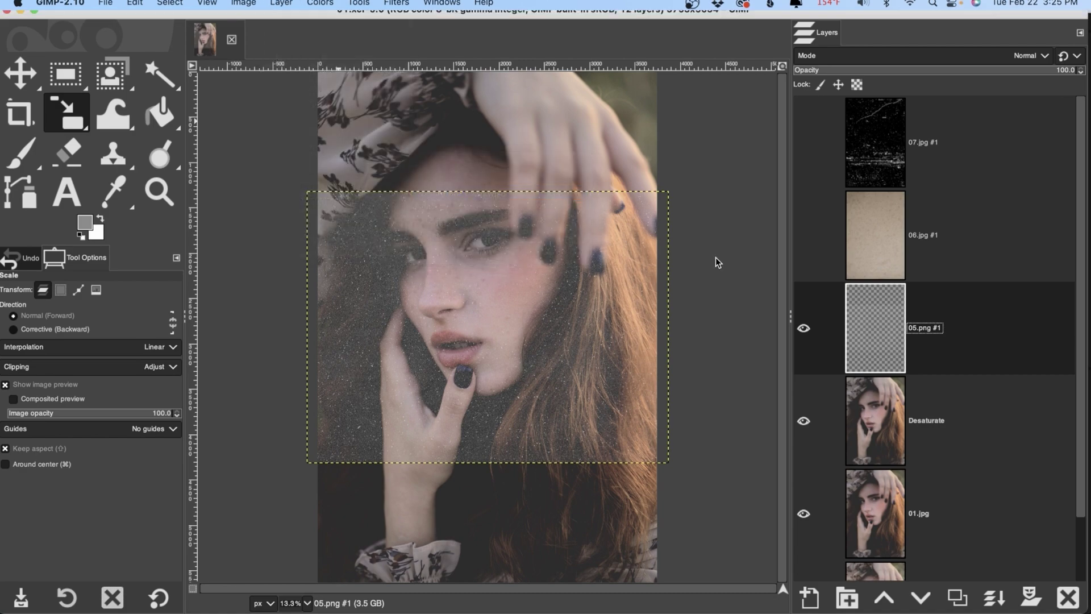
{"action": "left_click_drag", "start_coordinate": [579, 288], "coordinate": [648, 233]}
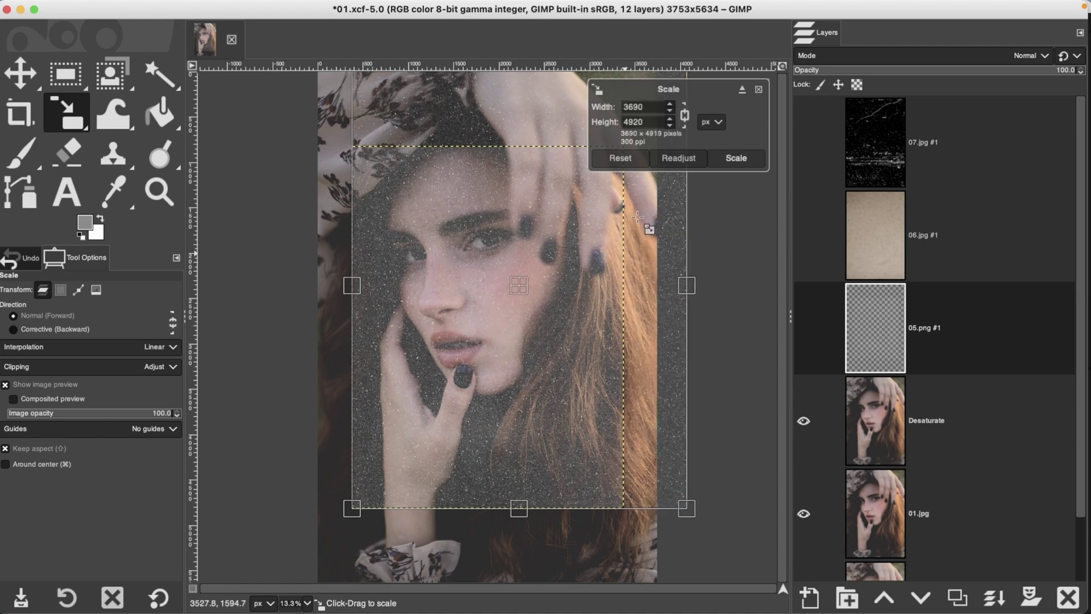
{"action": "left_click_drag", "start_coordinate": [472, 404], "coordinate": [450, 482]}
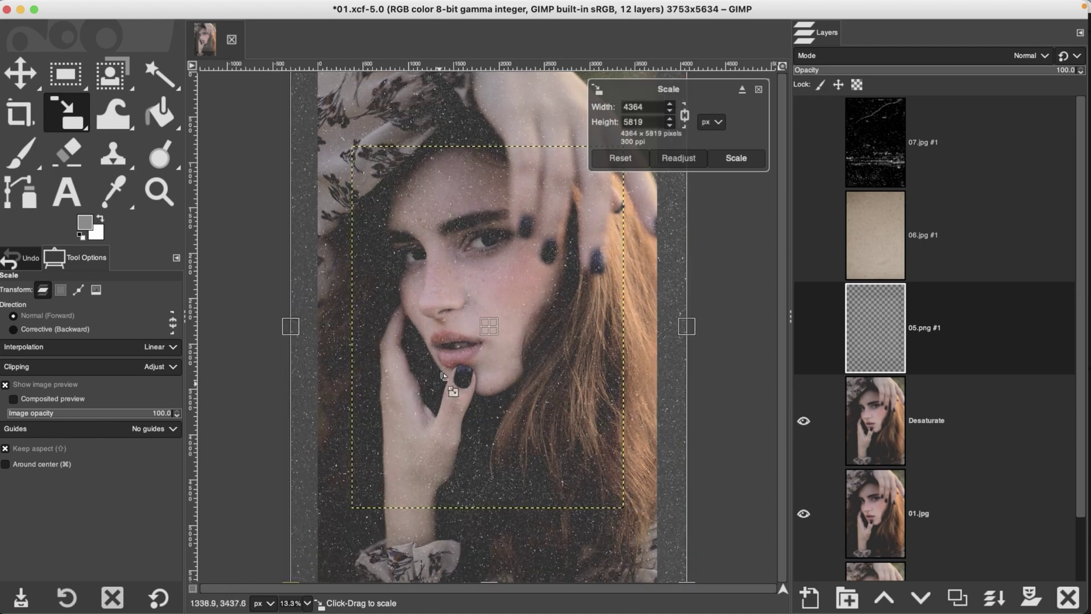
{"action": "key", "text": "Return"}
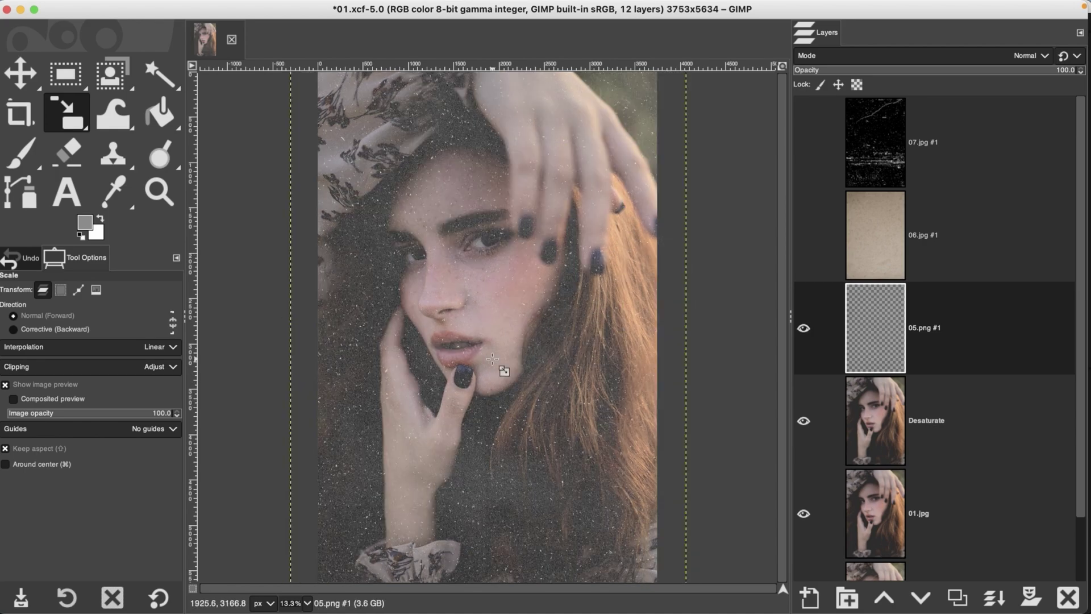
{"action": "double_click", "coordinate": [932, 330]}
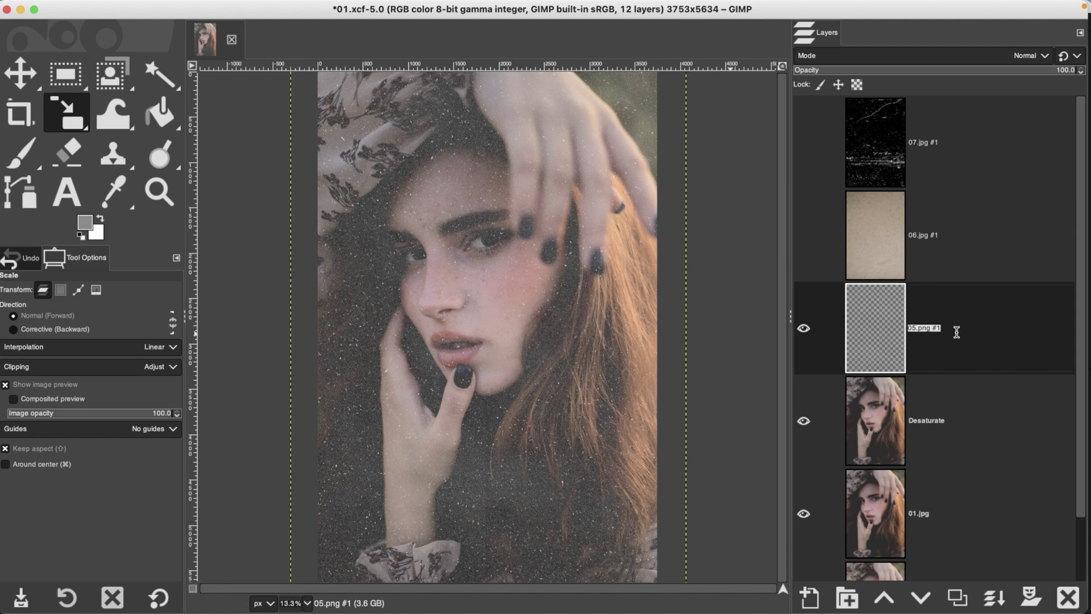
- Name the 05.png #1 layer 'Dust' and set its opacity to 63.6
{"action": "type", "text": "Dust"}
{"action": "key", "text": "Return"}
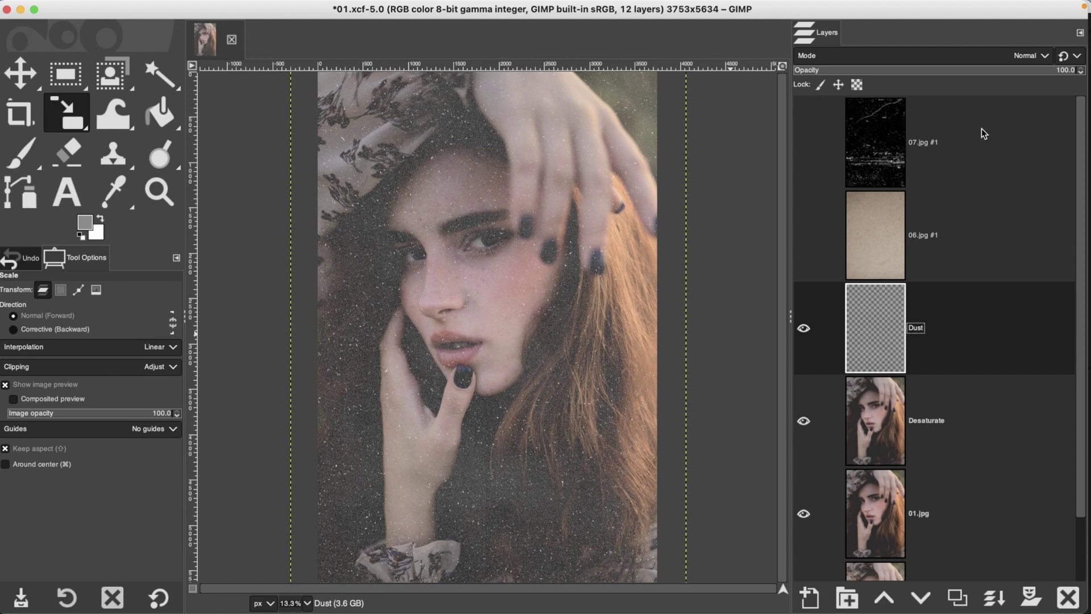
{"action": "left_click", "coordinate": [972, 66]}
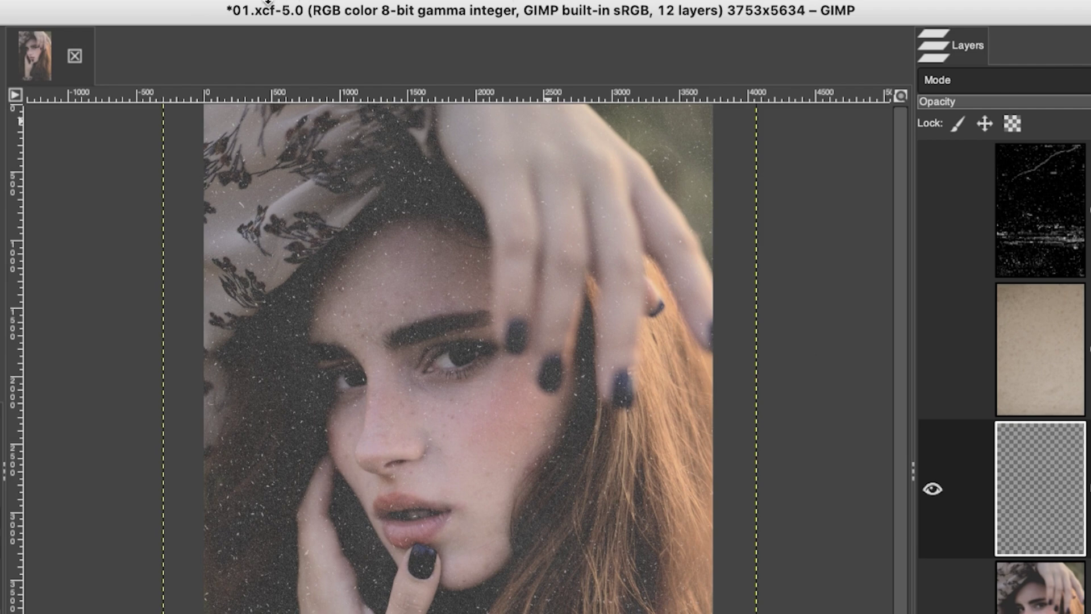
- Invert the Dust layer's colours, zoom in on the cheek to check the specks, then fit the image
{"action": "left_click", "coordinate": [211, 8]}
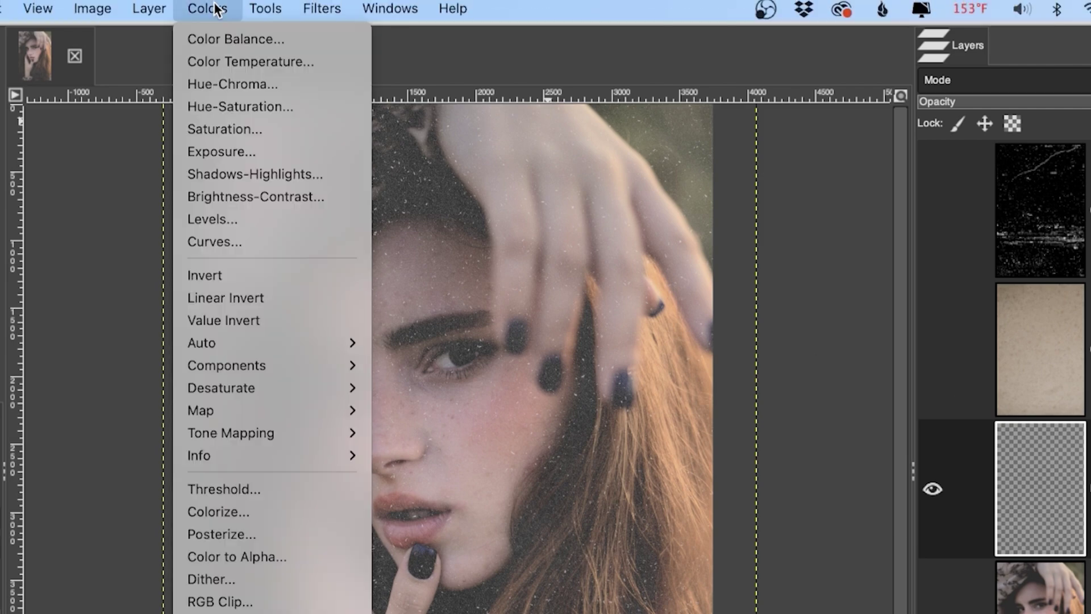
{"action": "left_click", "coordinate": [237, 273]}
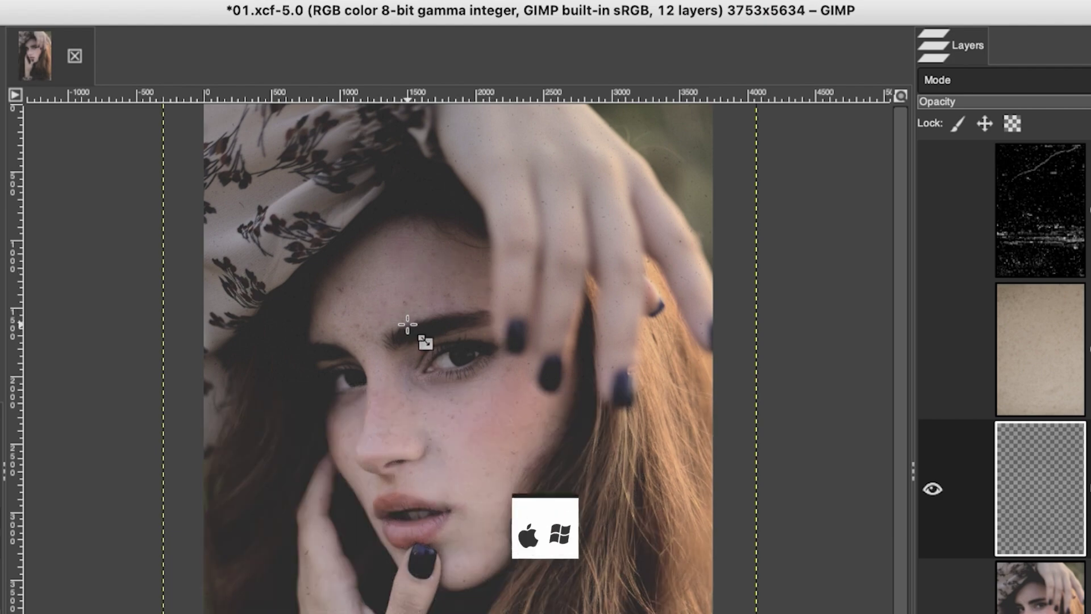
{"action": "left_click", "coordinate": [473, 387]}
{"action": "key", "text": "z"}
{"action": "left_click", "coordinate": [495, 403]}
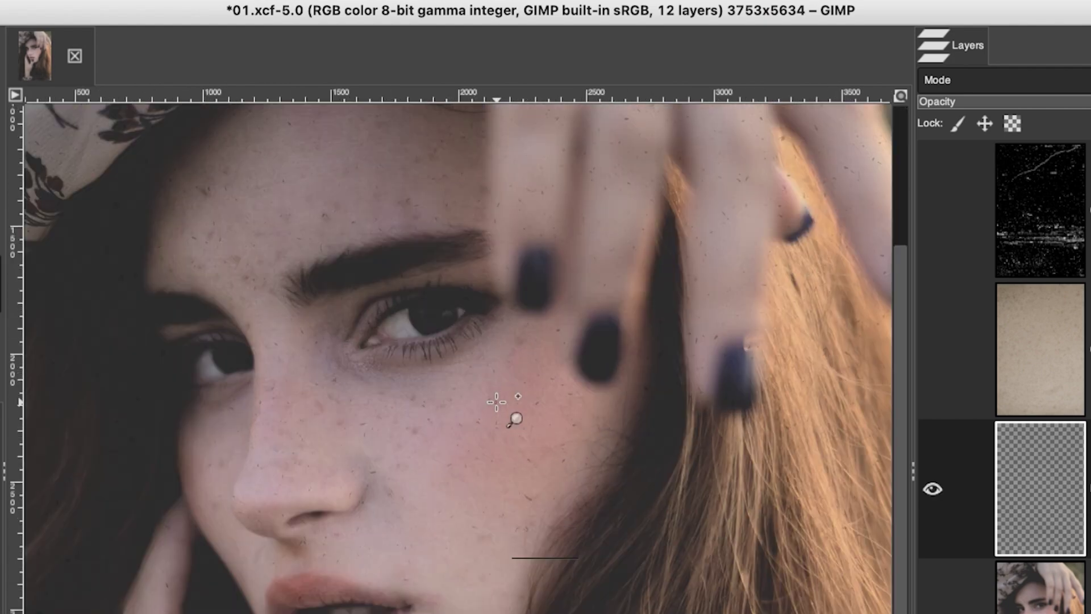
{"action": "left_click", "coordinate": [497, 402]}
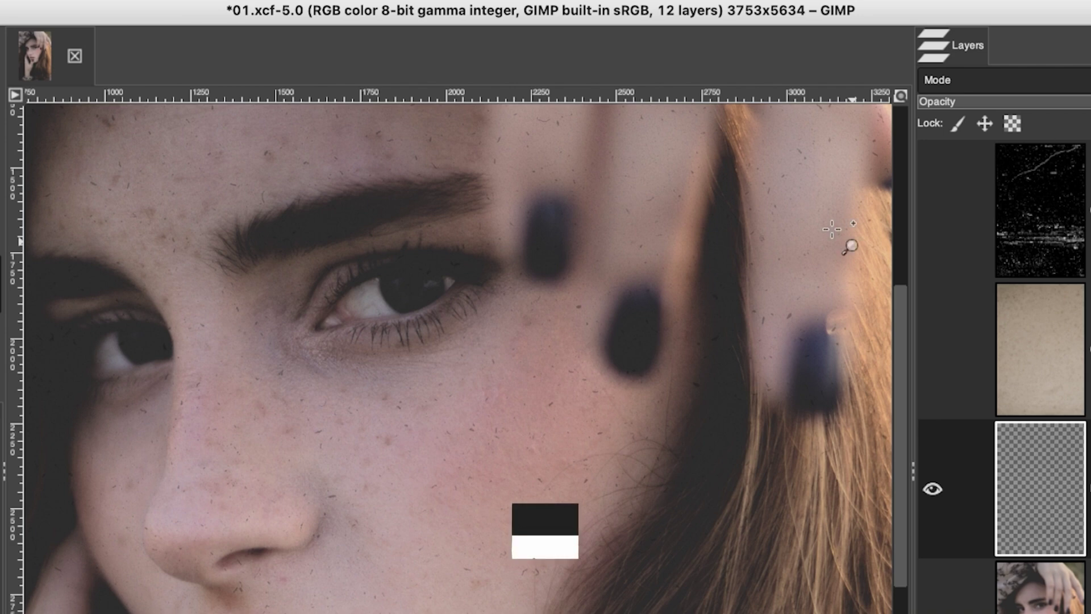
{"action": "key", "text": "super+shift+j"}
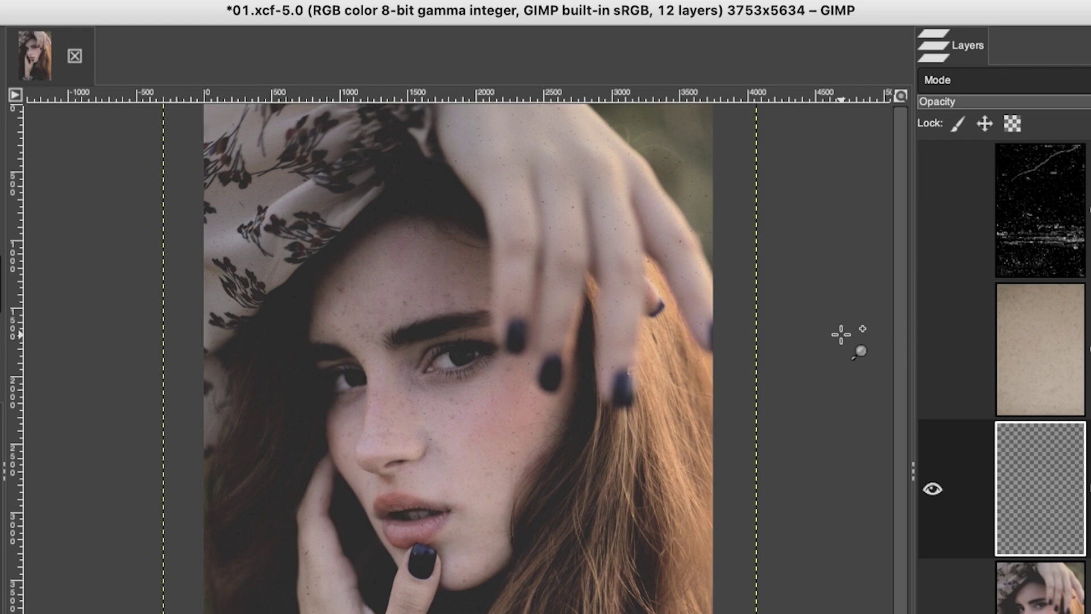
{"action": "left_click", "coordinate": [487, 389]}
- Add a white mask to the Dust layer and paint black on it over the lips
{"action": "left_click", "coordinate": [465, 379]}
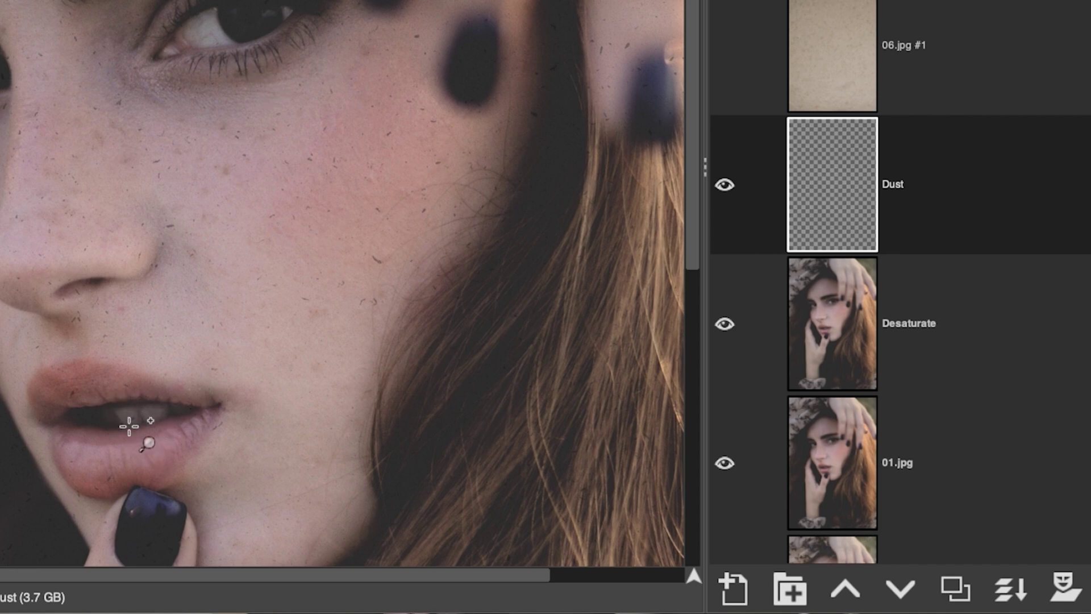
{"action": "left_click", "coordinate": [1052, 571]}
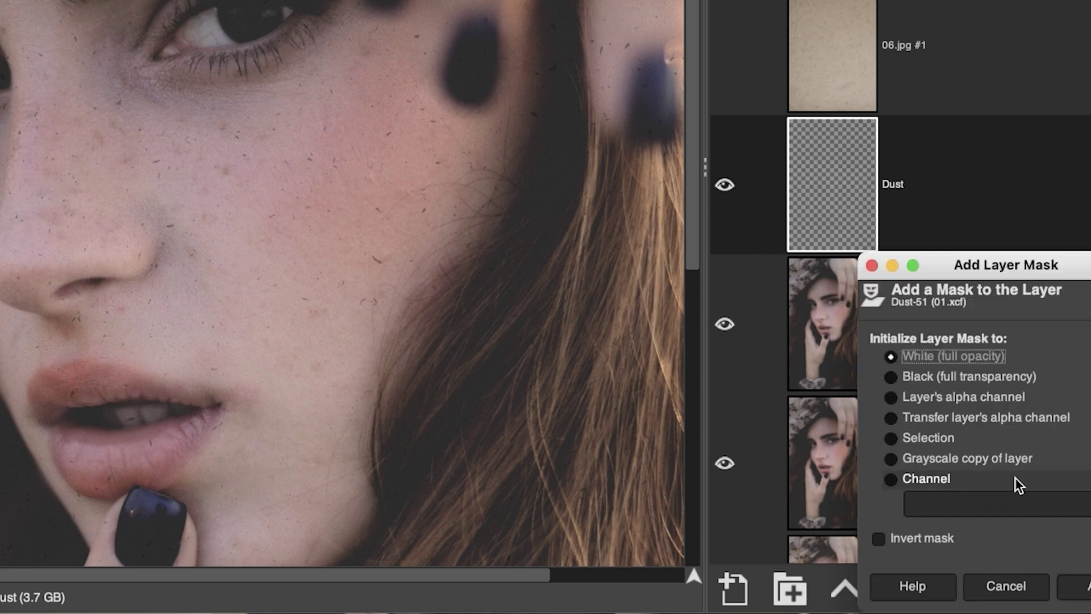
{"action": "left_click", "coordinate": [1069, 584]}
{"action": "key", "text": "p"}
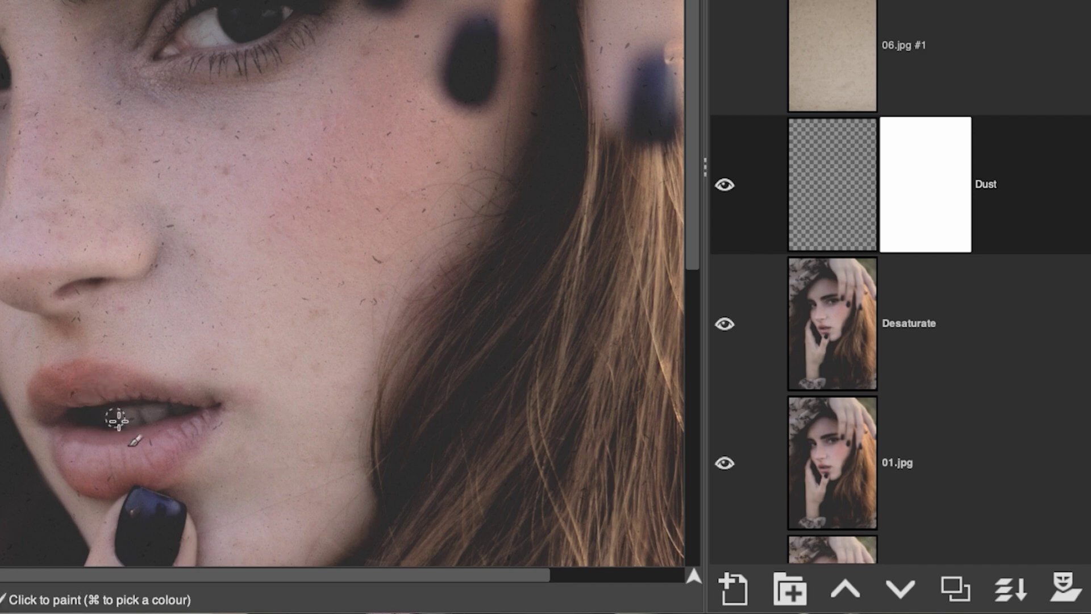
{"action": "left_click", "coordinate": [128, 421]}
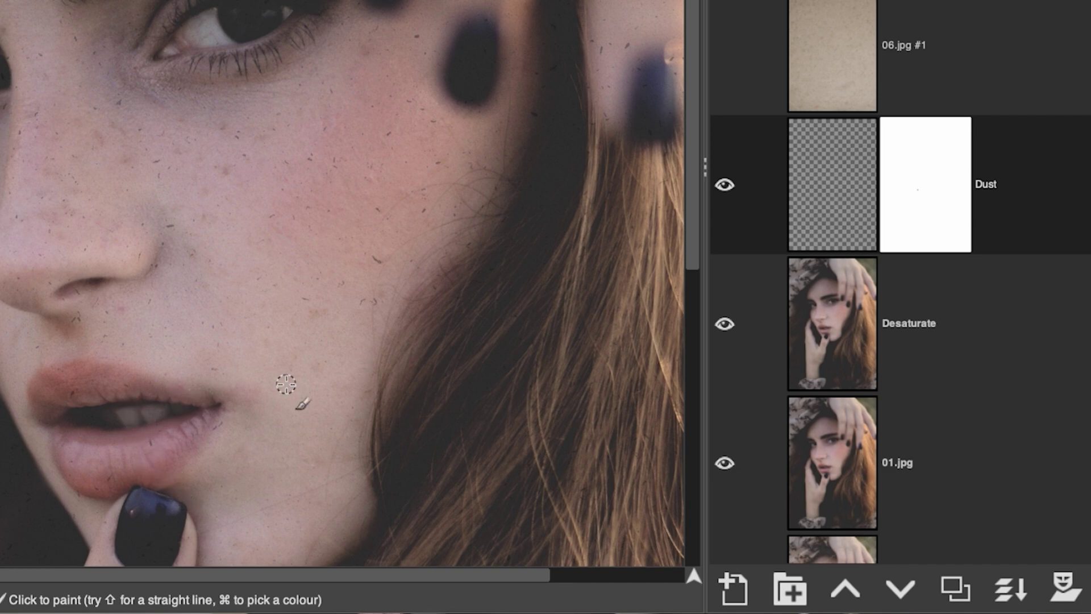
{"action": "key", "text": "ctrl+shift"}
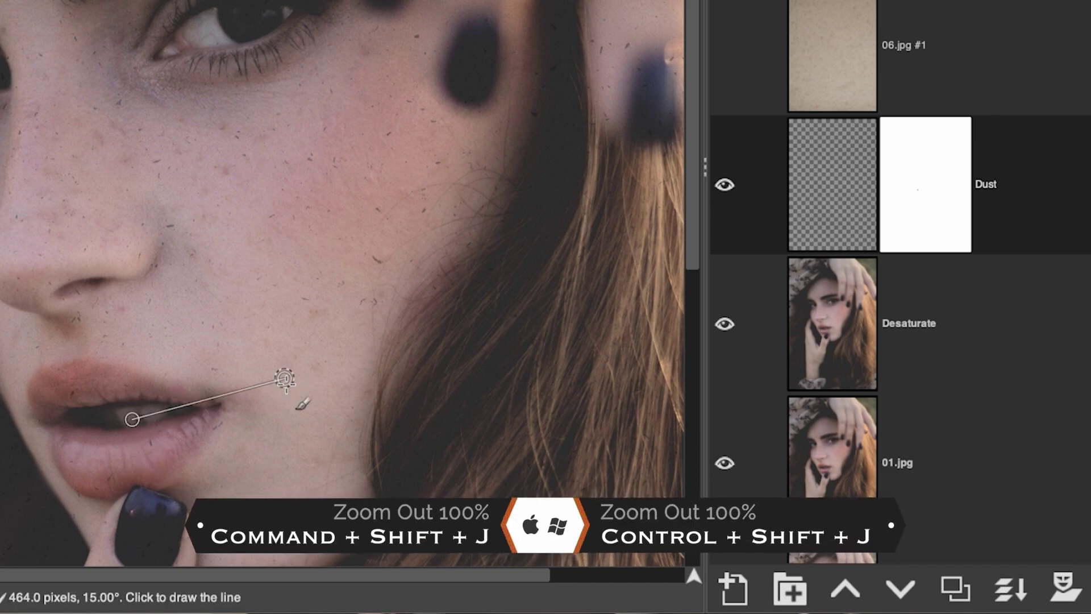
{"action": "key", "text": "ctrl+shift+j"}
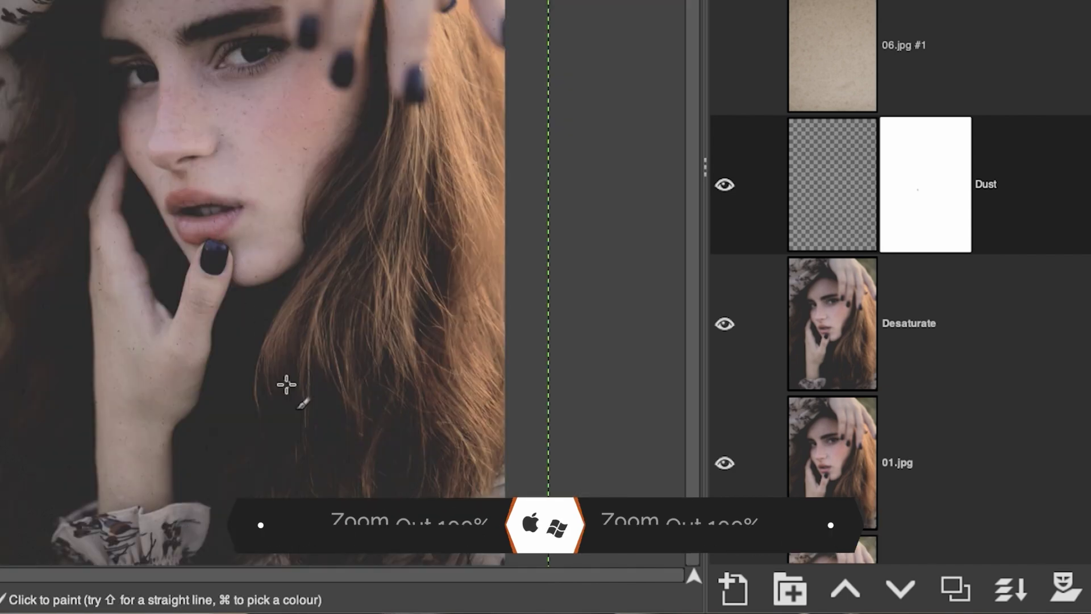
- Rename 06.jpg #1 to 'texture', make it visible, and set its mode to Soft light
{"action": "double_click", "coordinate": [917, 45]}
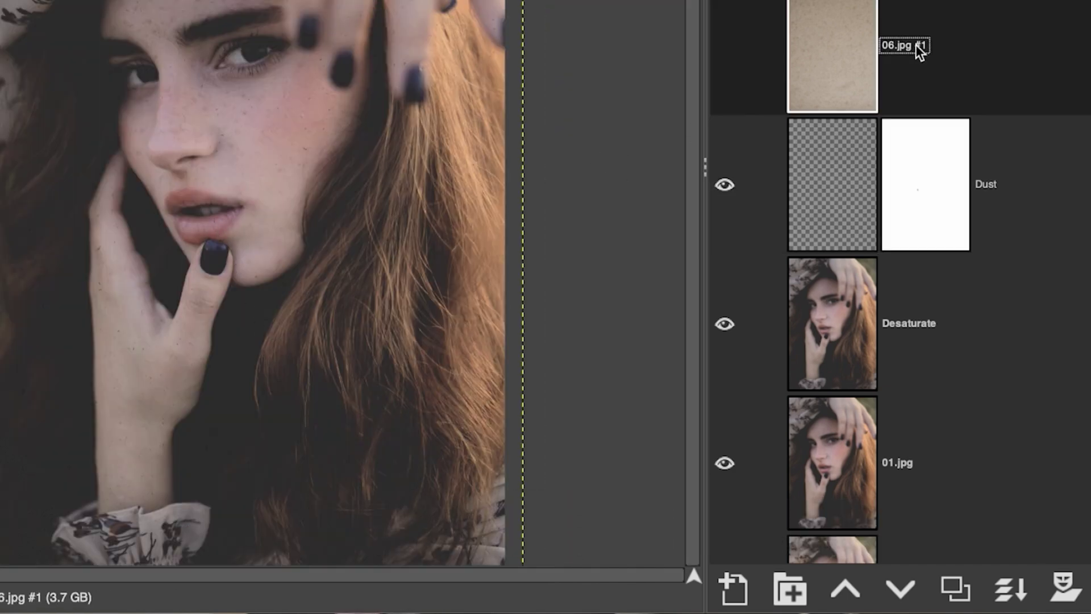
{"action": "type", "text": "texture"}
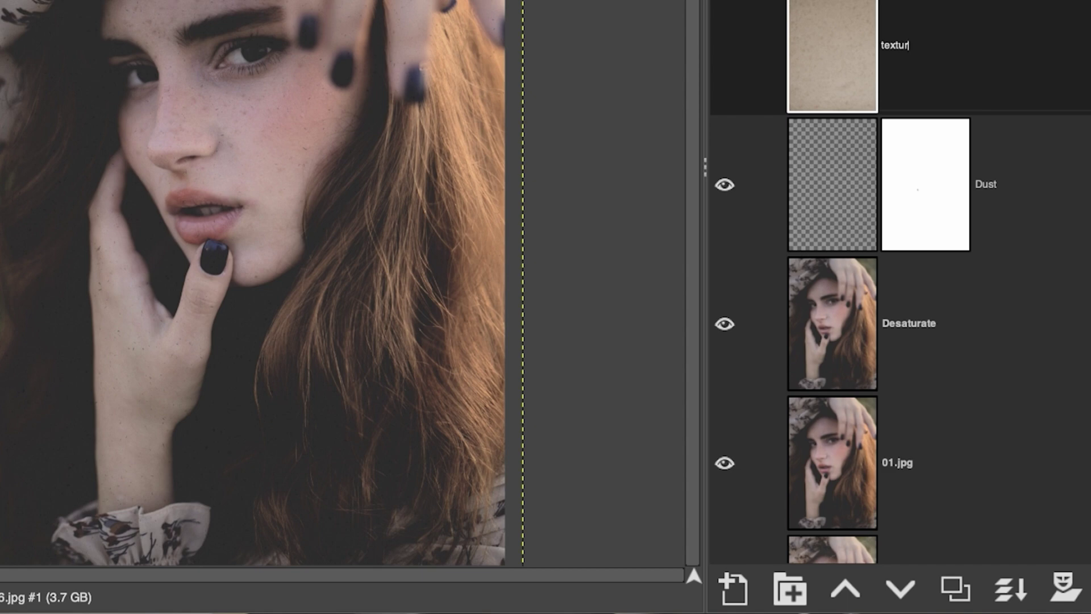
{"action": "key", "text": "Return"}
{"action": "left_click", "coordinate": [724, 45]}
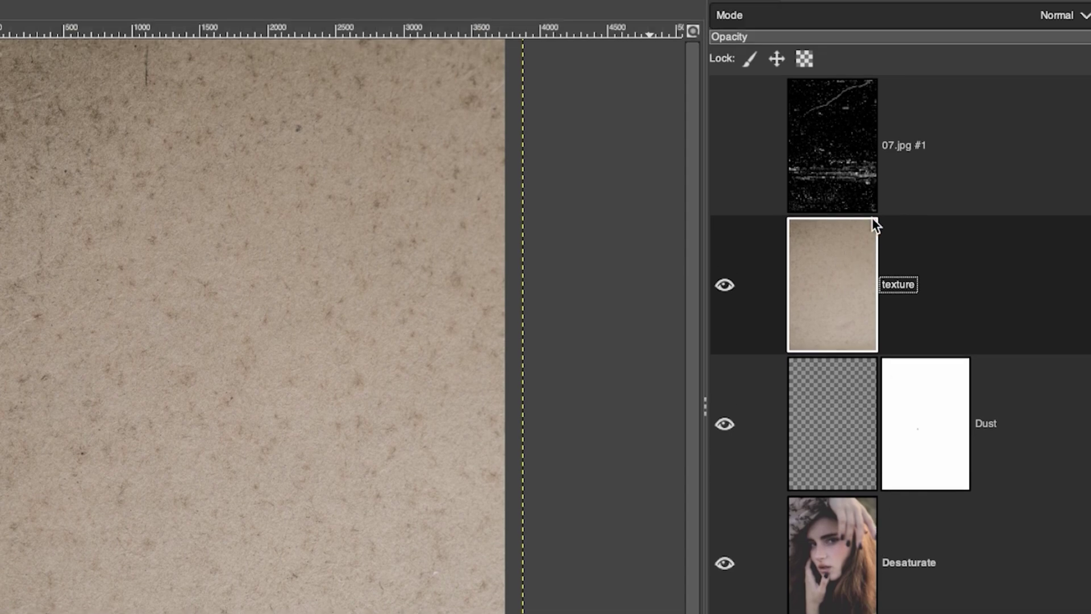
{"action": "left_click", "coordinate": [1060, 15]}
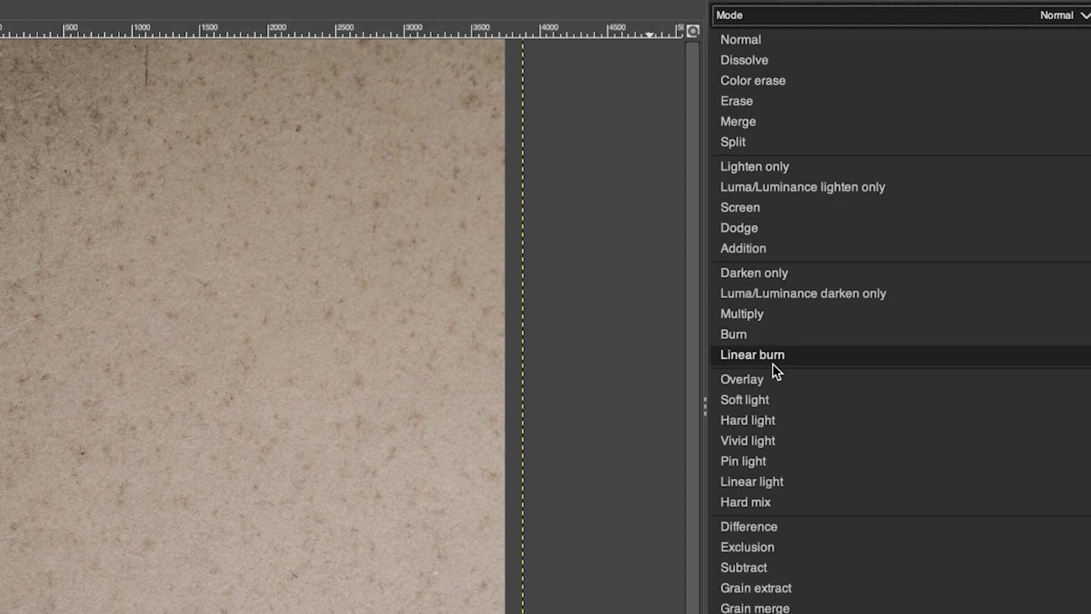
{"action": "left_click", "coordinate": [766, 399]}
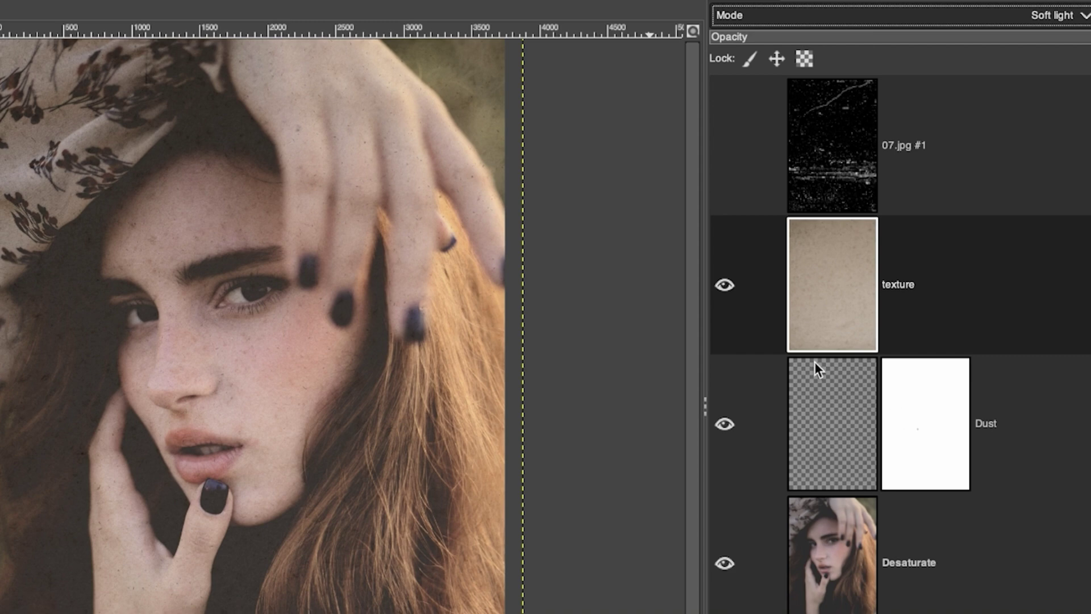
{"action": "left_click", "coordinate": [1042, 22]}
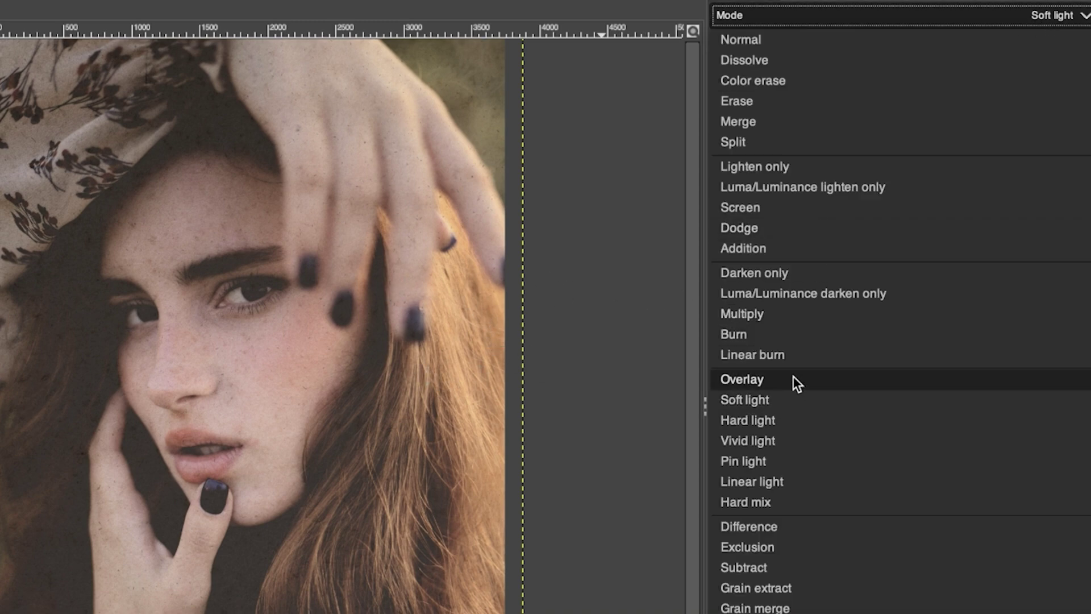
{"action": "left_click", "coordinate": [790, 393]}
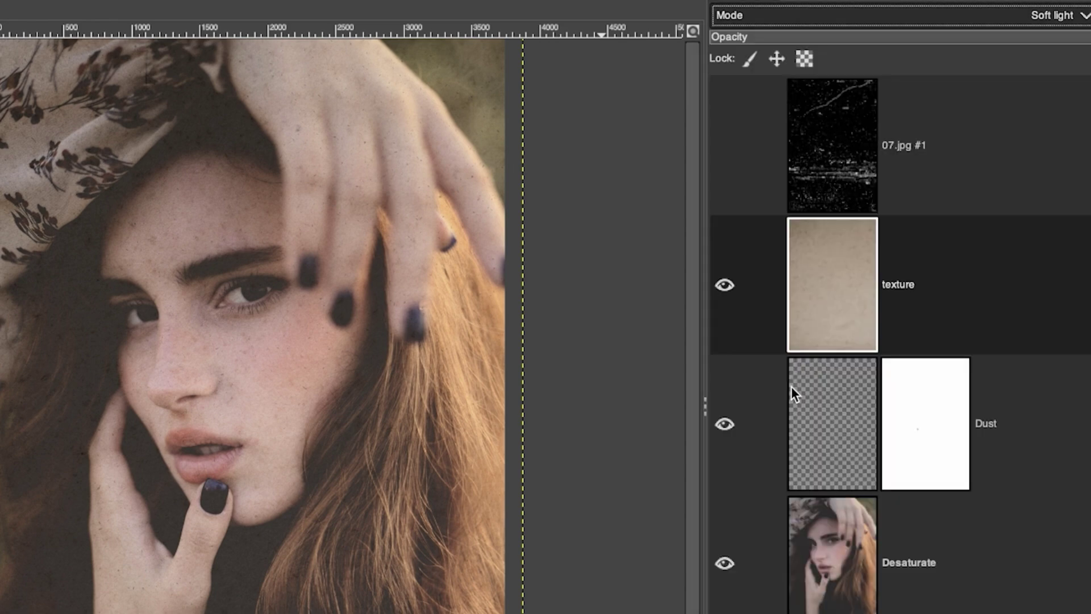
- Rename 07.jpg #1 to 'scratches', make it visible, set Screen mode and opacity 44.6
{"action": "double_click", "coordinate": [909, 145]}
{"action": "type", "text": "scrat"}
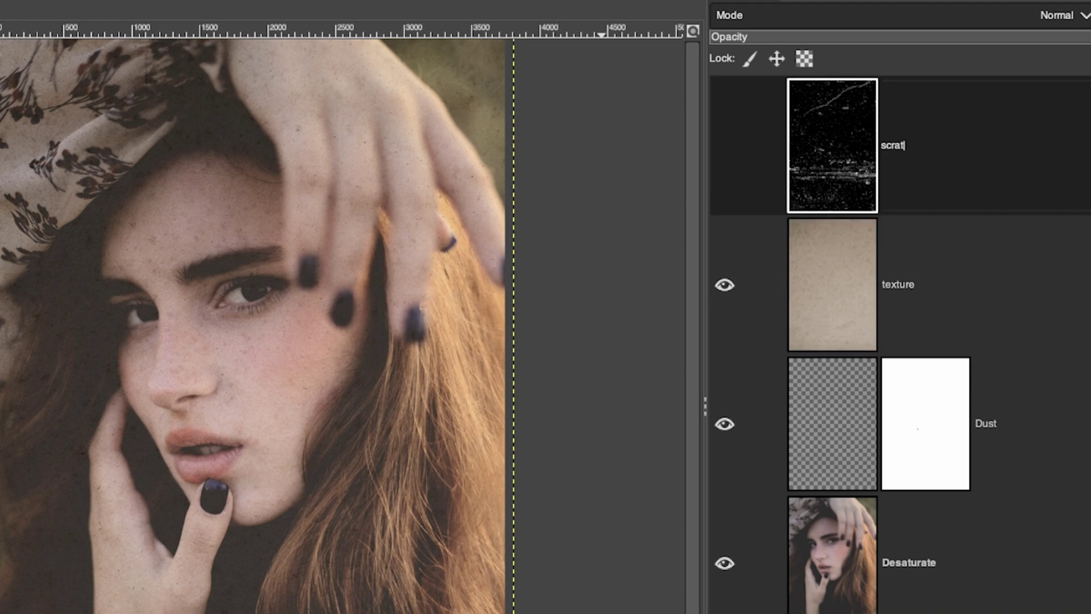
{"action": "type", "text": "ches"}
{"action": "key", "text": "Return"}
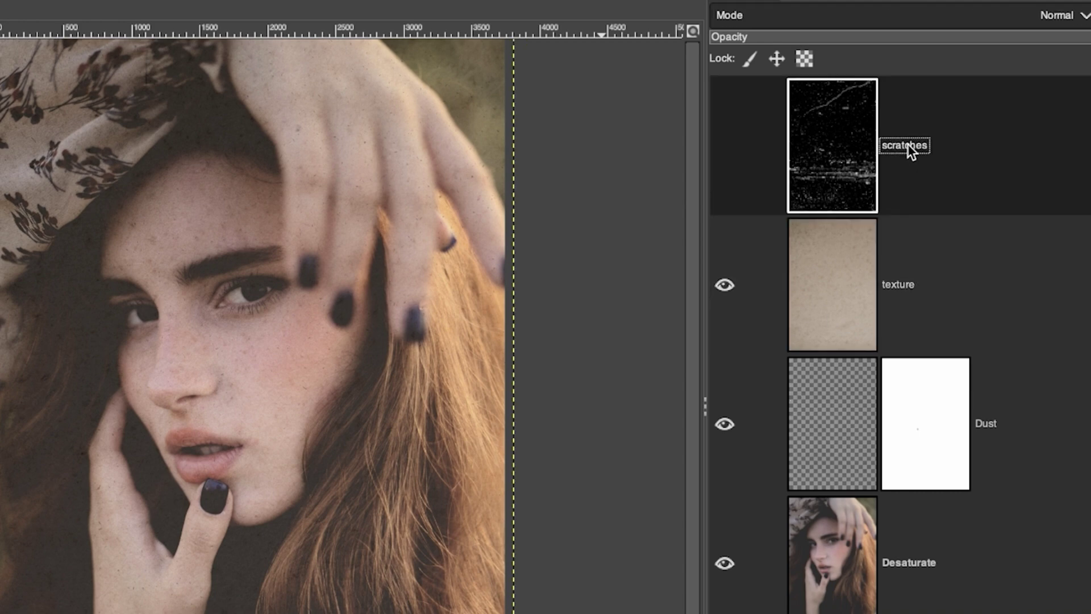
{"action": "left_click", "coordinate": [731, 139]}
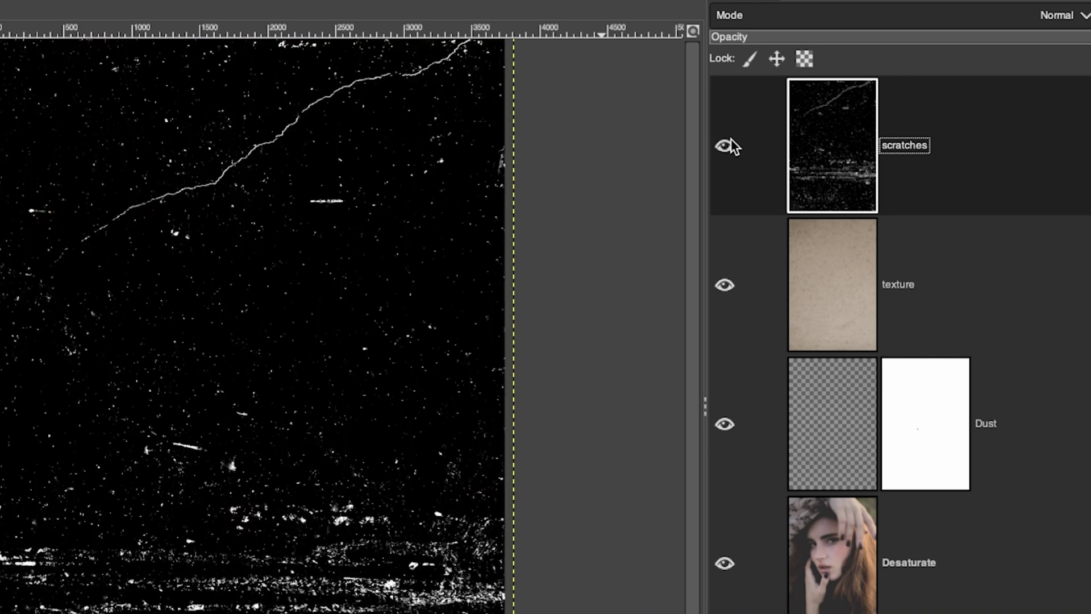
{"action": "left_click", "coordinate": [924, 25]}
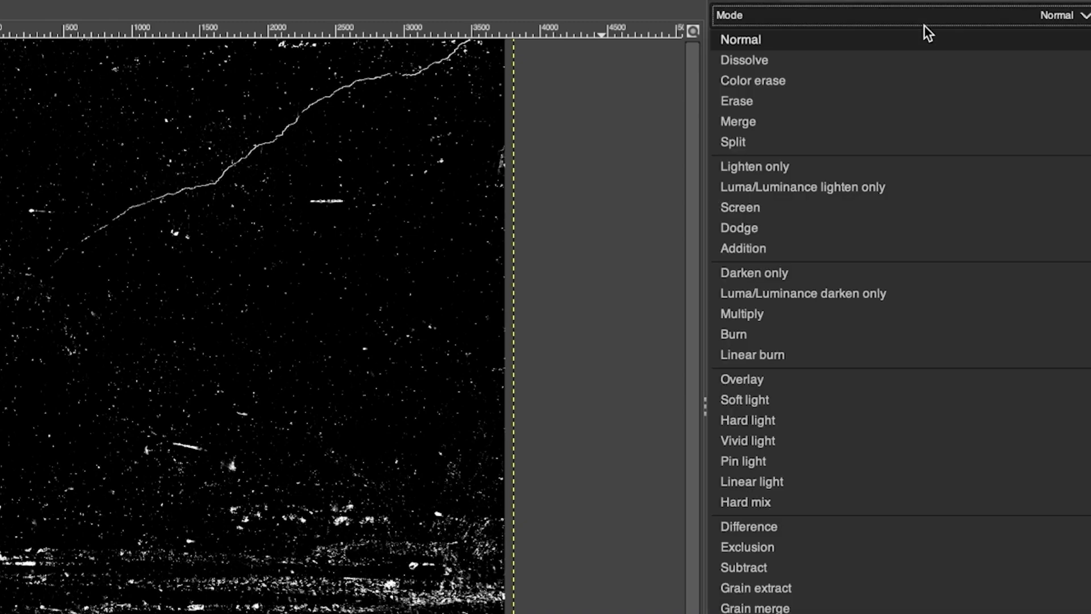
{"action": "left_click", "coordinate": [791, 208]}
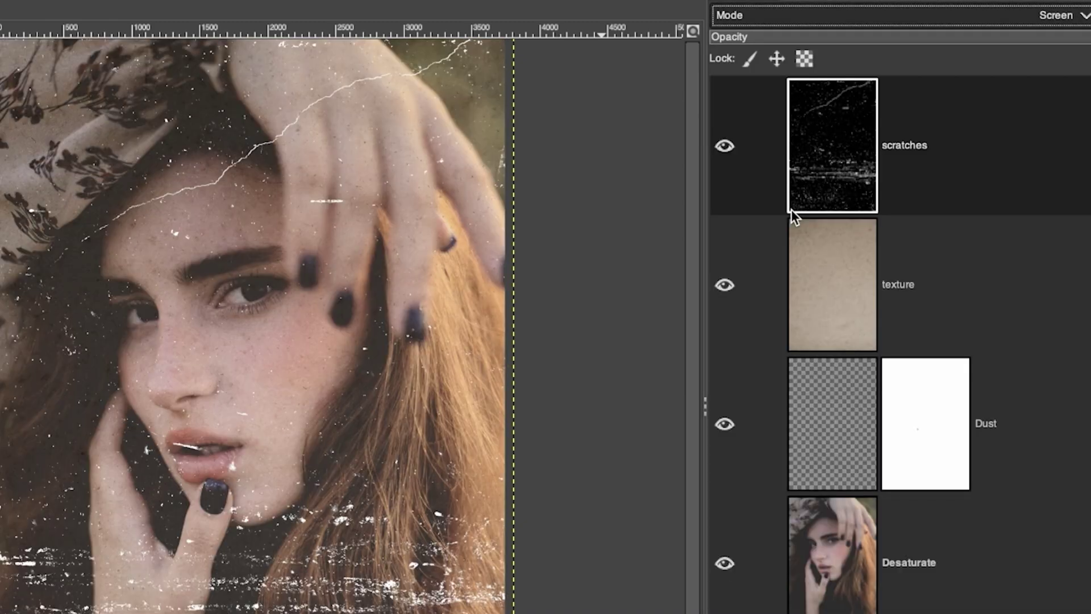
{"action": "left_click", "coordinate": [960, 36]}
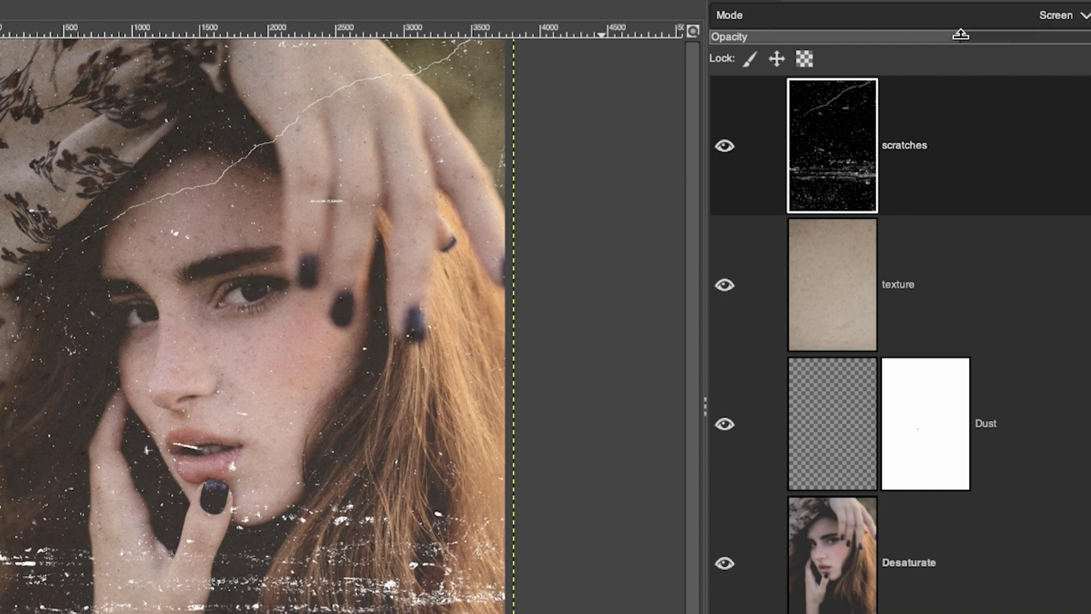
{"action": "left_click_drag", "start_coordinate": [960, 35], "coordinate": [895, 37]}
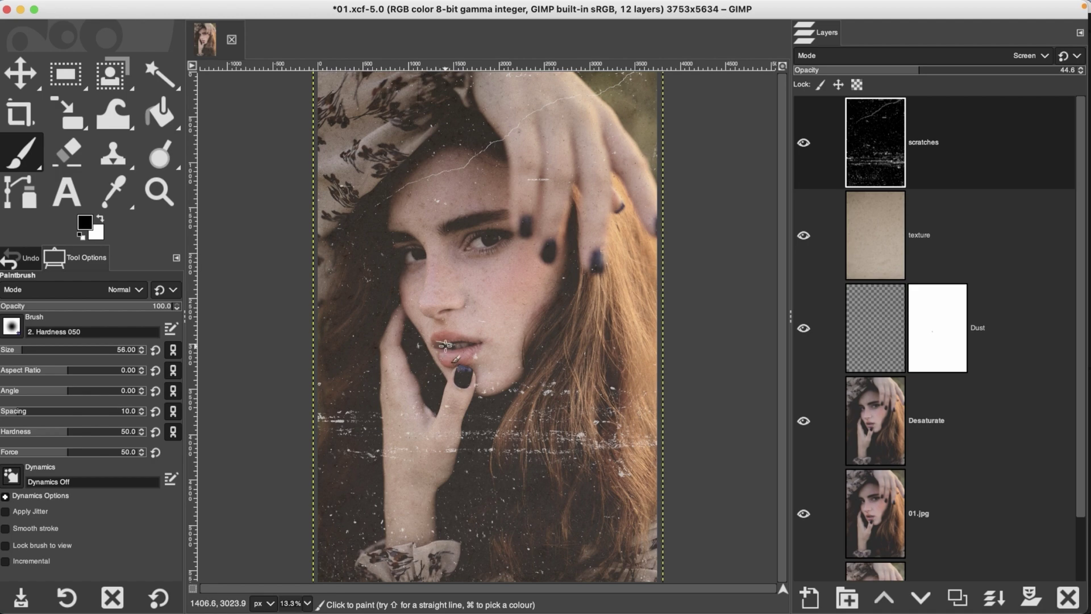
- Zoom in on the lips and add a white layer mask to the scratches layer
{"action": "key", "text": "z"}
{"action": "left_click", "coordinate": [459, 348]}
{"action": "left_click", "coordinate": [459, 348]}
{"action": "left_click", "coordinate": [459, 348]}
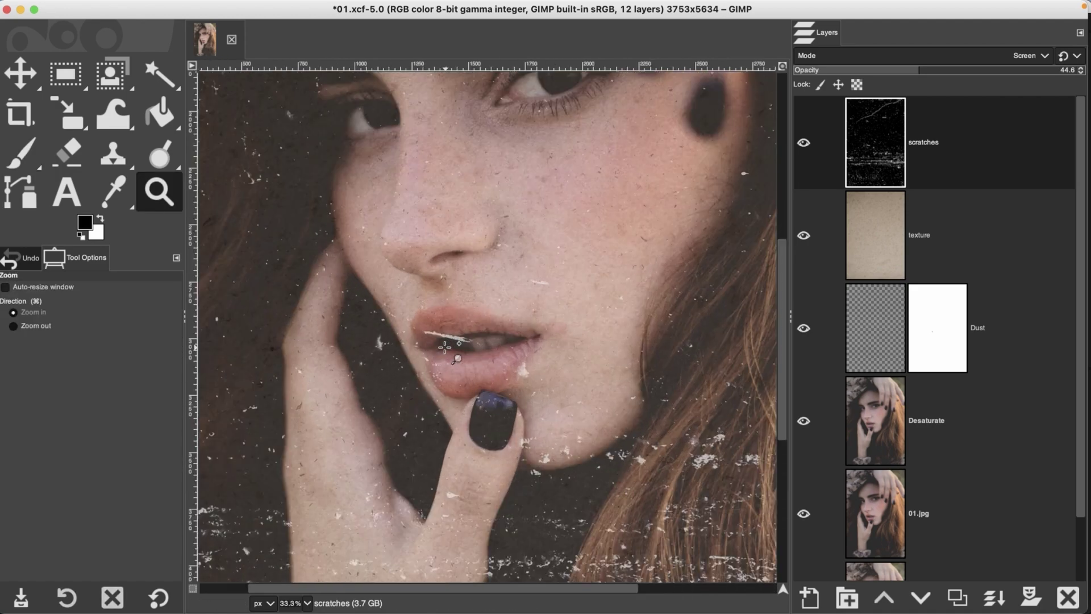
{"action": "left_click", "coordinate": [1031, 596]}
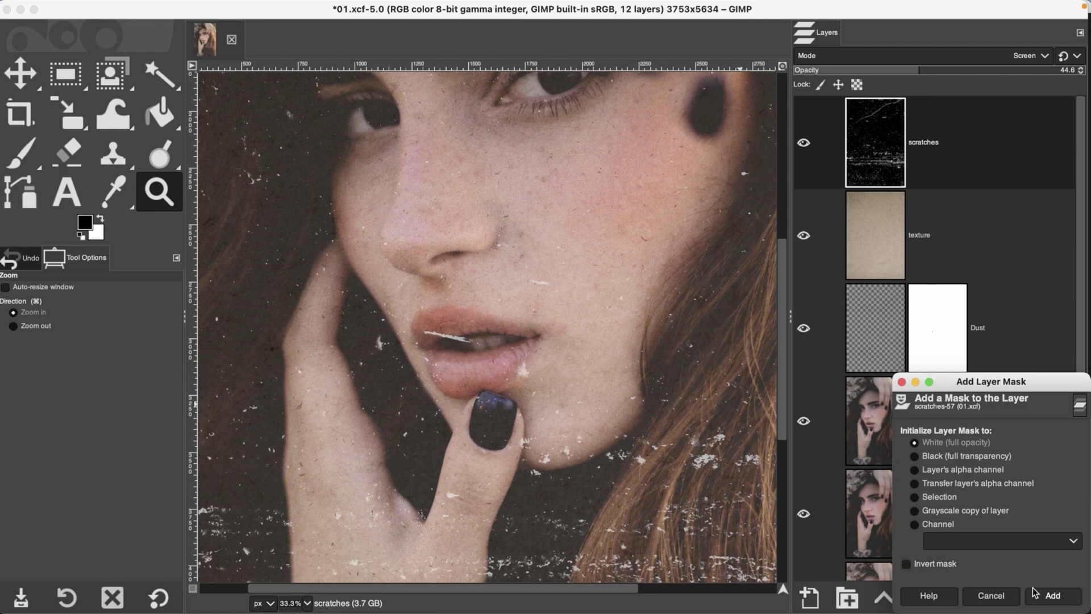
{"action": "left_click", "coordinate": [1051, 594]}
- Paint out the white scratch across the upper lip on the mask, then fit the image in the window
{"action": "key", "text": "p"}
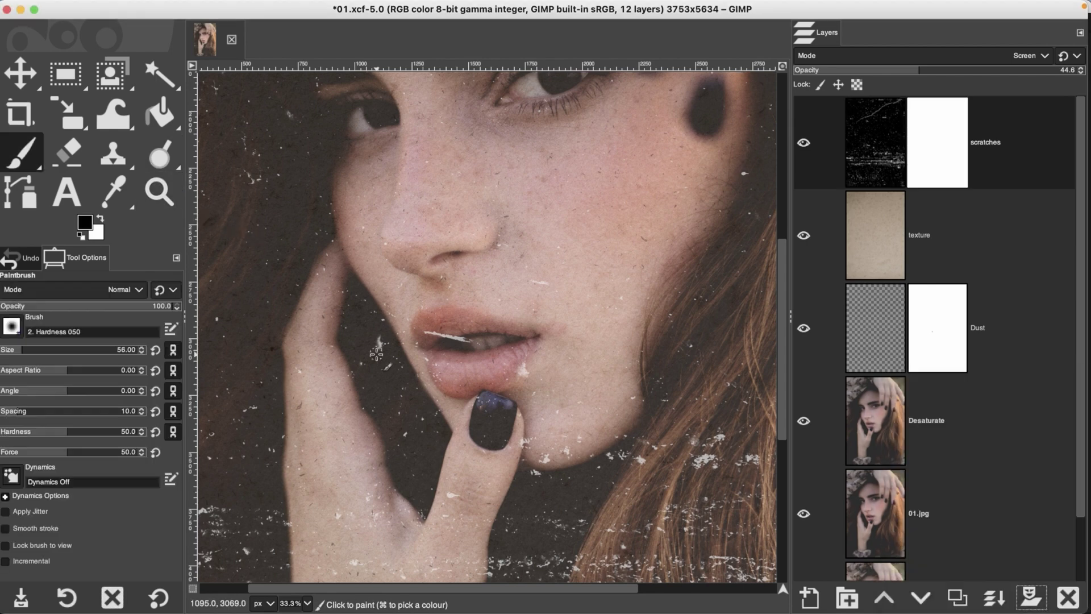
{"action": "mouse_move", "coordinate": [434, 351]}
{"action": "left_mouse_down"}
{"action": "mouse_move", "coordinate": [429, 334]}
{"action": "mouse_move", "coordinate": [464, 341]}
{"action": "left_mouse_up"}
{"action": "key", "text": "shift+super+j"}
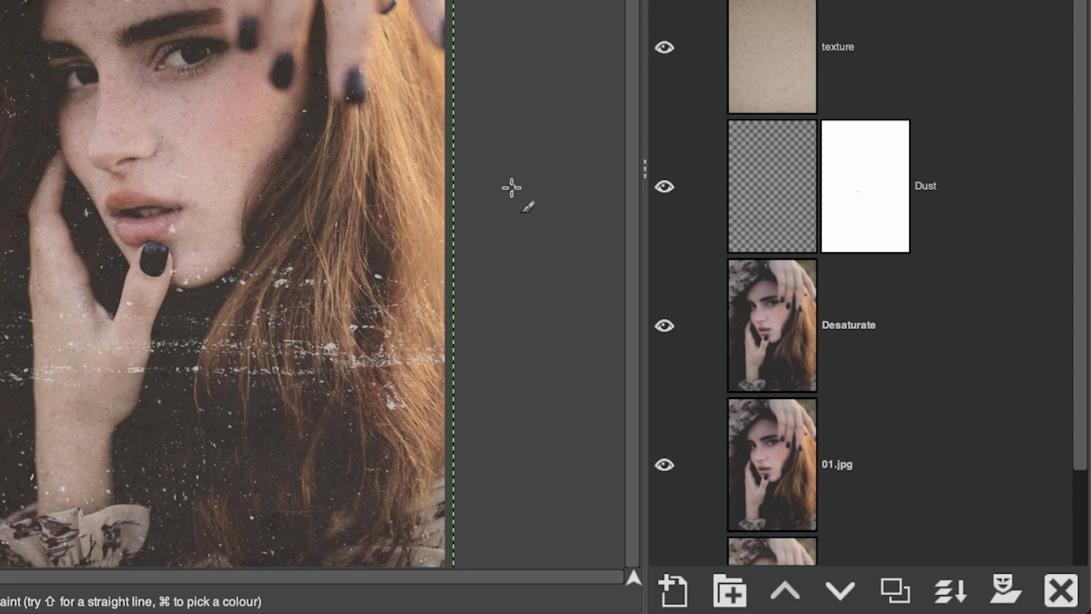
- Create a new layer named 'Color Fade' with the fill set to Transparency
{"action": "left_click", "coordinate": [685, 591]}
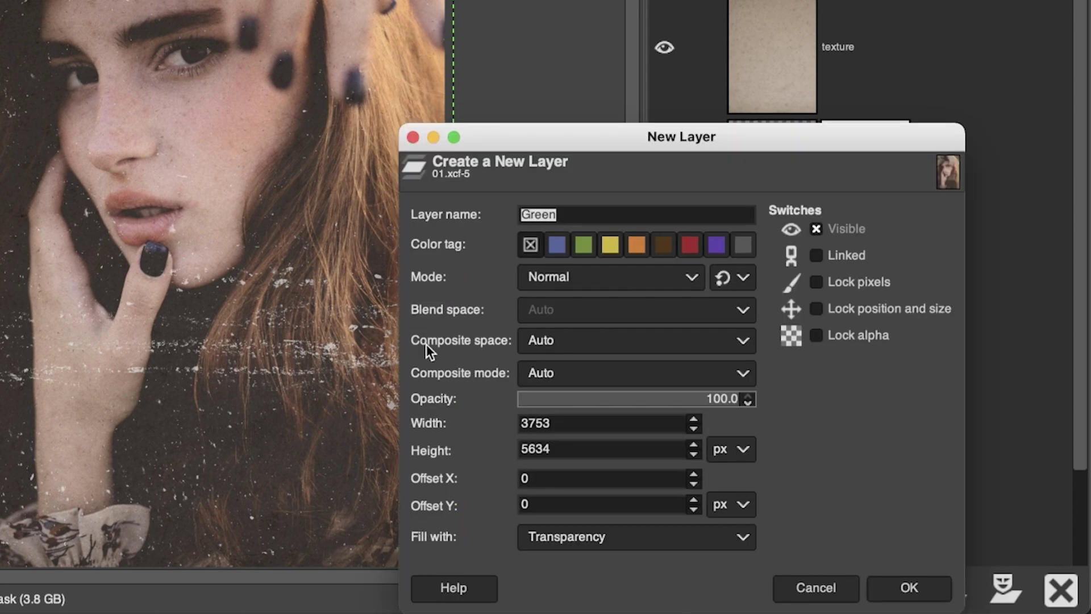
{"action": "left_click_drag", "start_coordinate": [626, 146], "coordinate": [662, 90]}
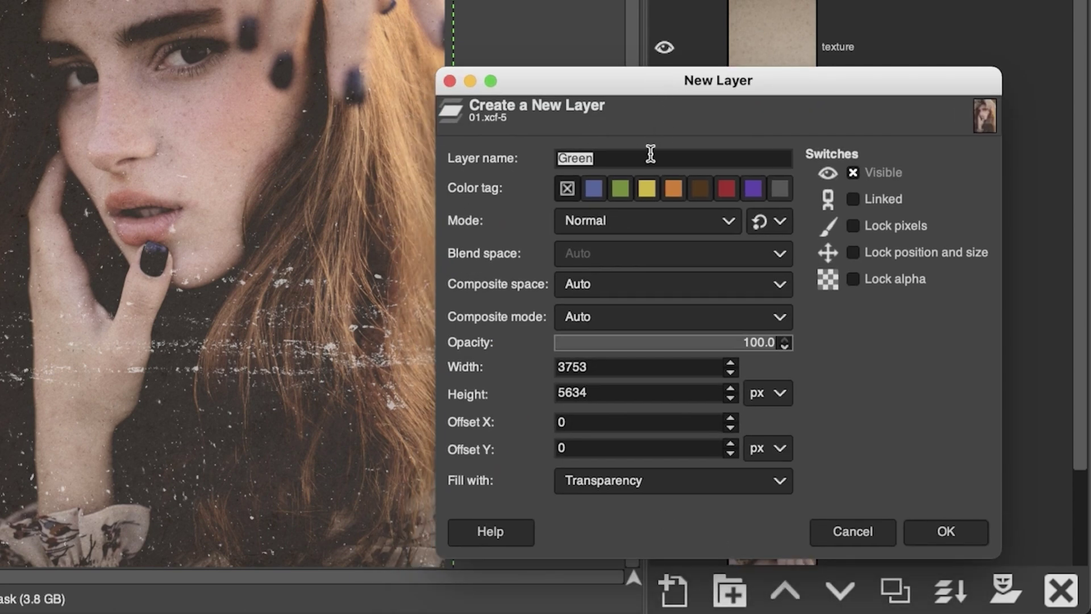
{"action": "type", "text": "Pol"}
{"action": "key", "text": "BackSpace"}
{"action": "key", "text": "BackSpace"}
{"action": "key", "text": "BackSpace"}
{"action": "type", "text": "Colov"}
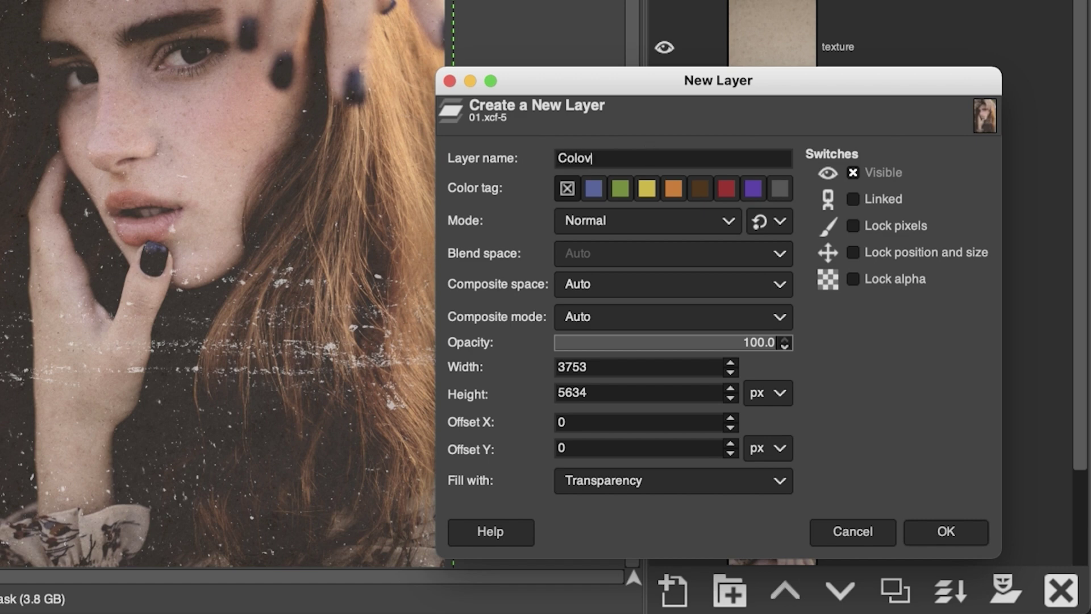
{"action": "key", "text": "BackSpace"}
{"action": "type", "text": "r Fade"}
{"action": "left_click", "coordinate": [591, 478]}
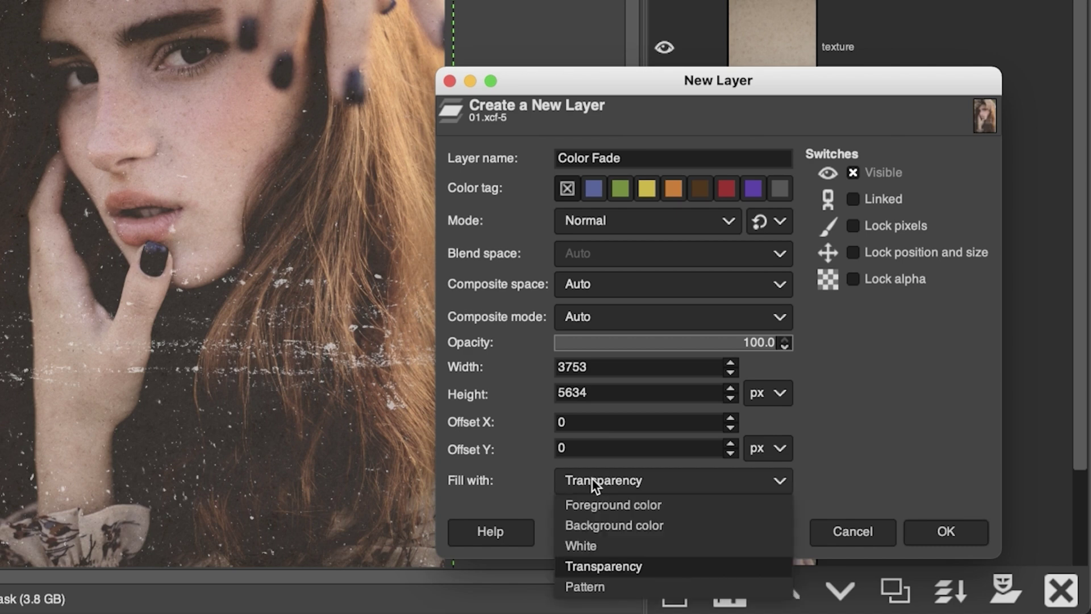
{"action": "left_click", "coordinate": [653, 481]}
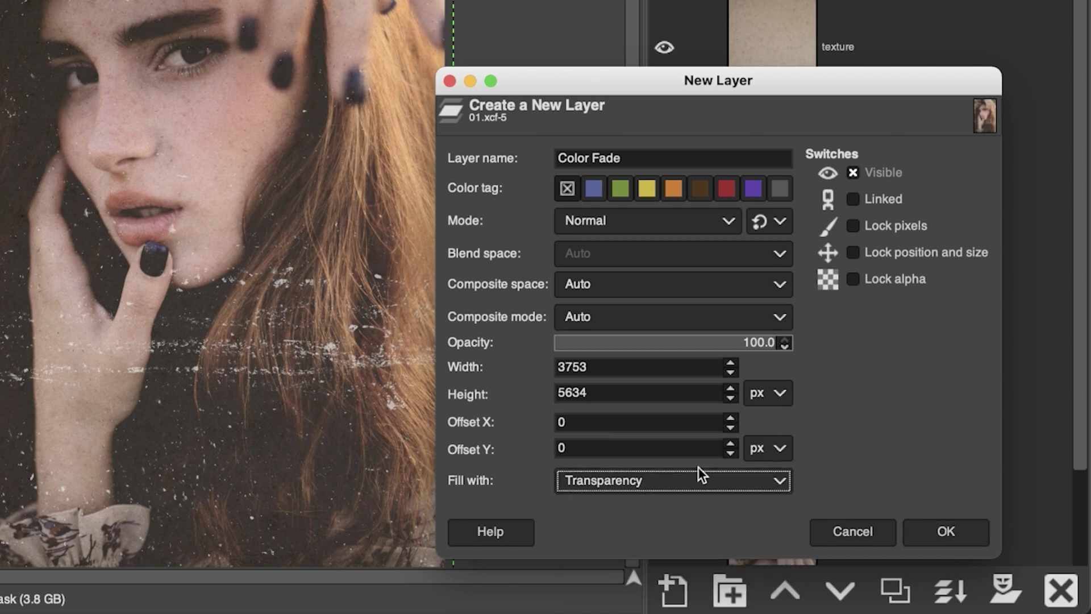
{"action": "left_click", "coordinate": [961, 528]}
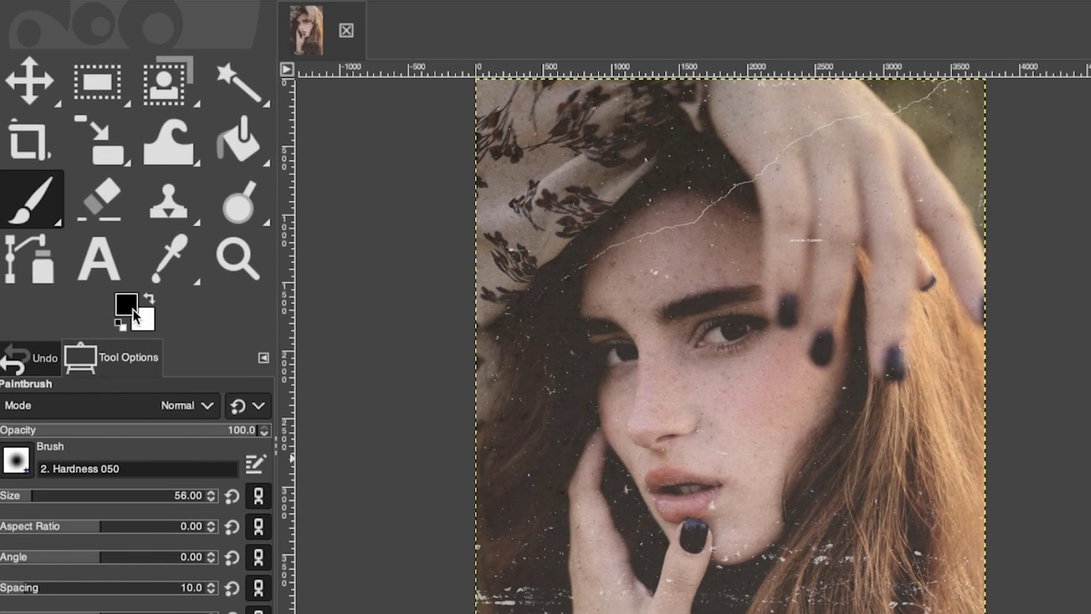
- Pick the orange bb682c from the colour history as the foreground colour
{"action": "left_click", "coordinate": [132, 309]}
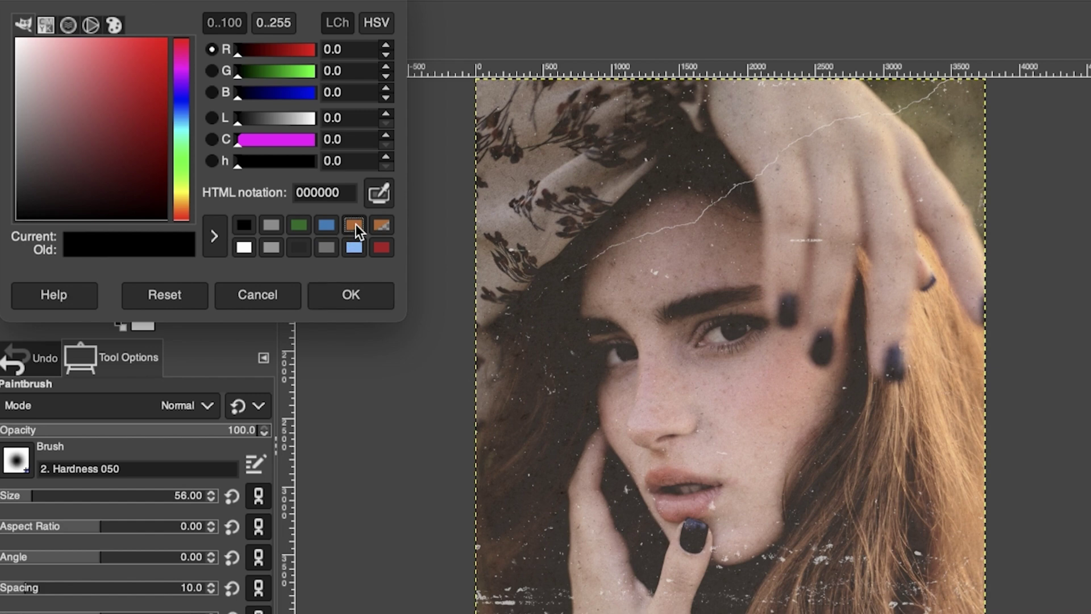
{"action": "left_click", "coordinate": [354, 225]}
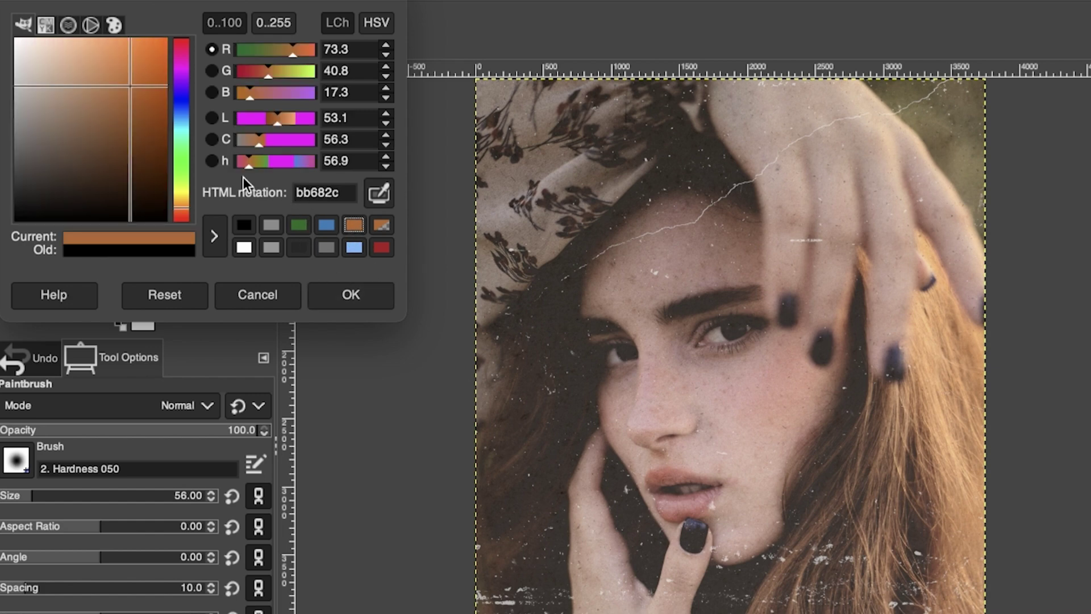
{"action": "left_click_drag", "start_coordinate": [343, 192], "coordinate": [290, 196]}
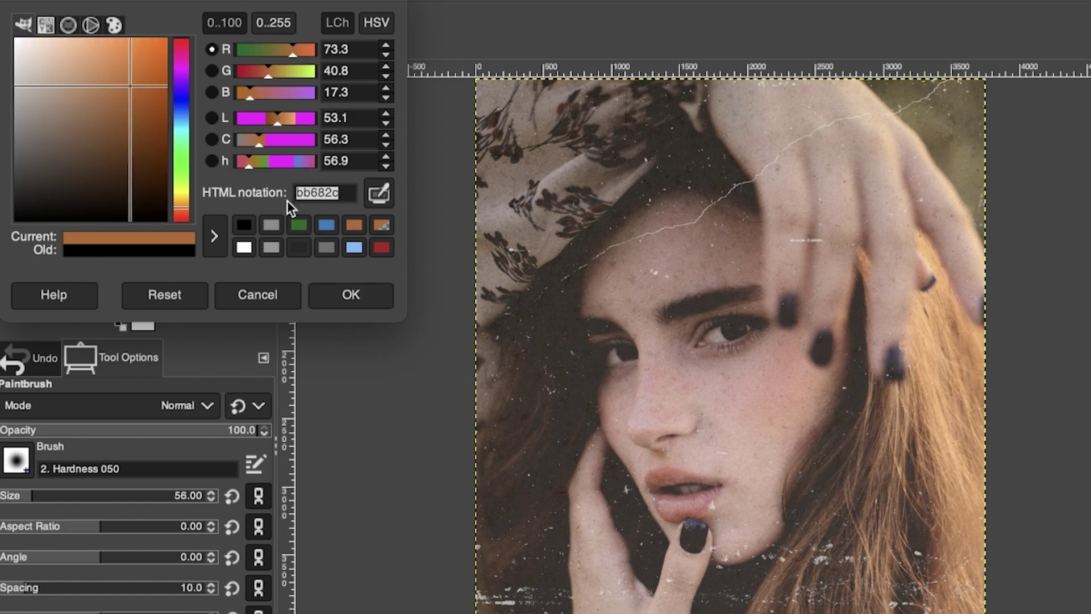
{"action": "left_click", "coordinate": [357, 293]}
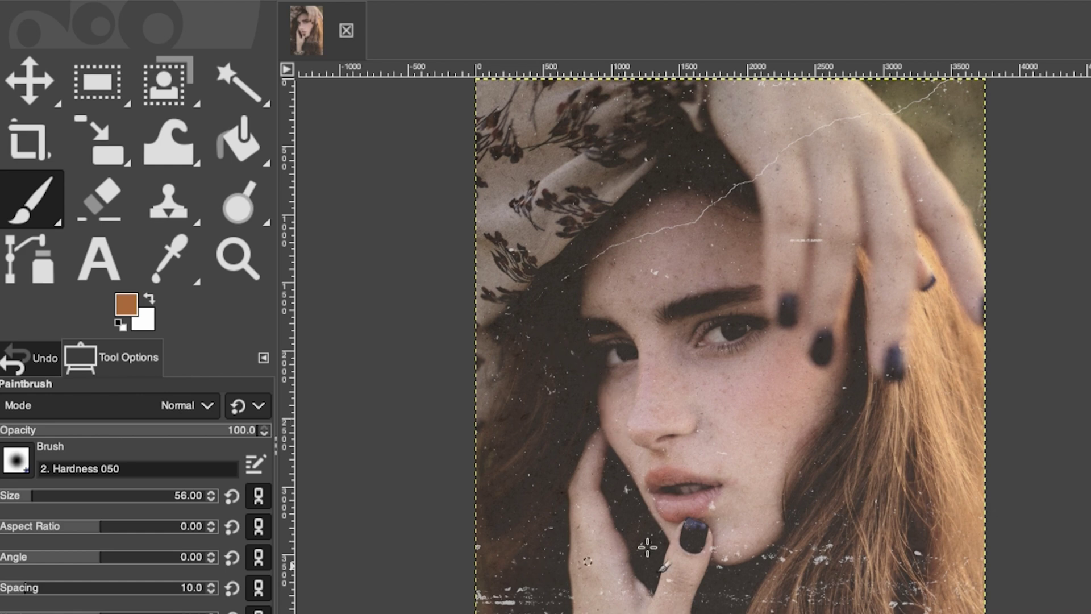
- Enlarge the Paintbrush to about 1391 and lower its opacity to about 70
{"action": "left_click", "coordinate": [212, 492]}
{"action": "left_click_drag", "start_coordinate": [218, 495], "coordinate": [241, 495]}
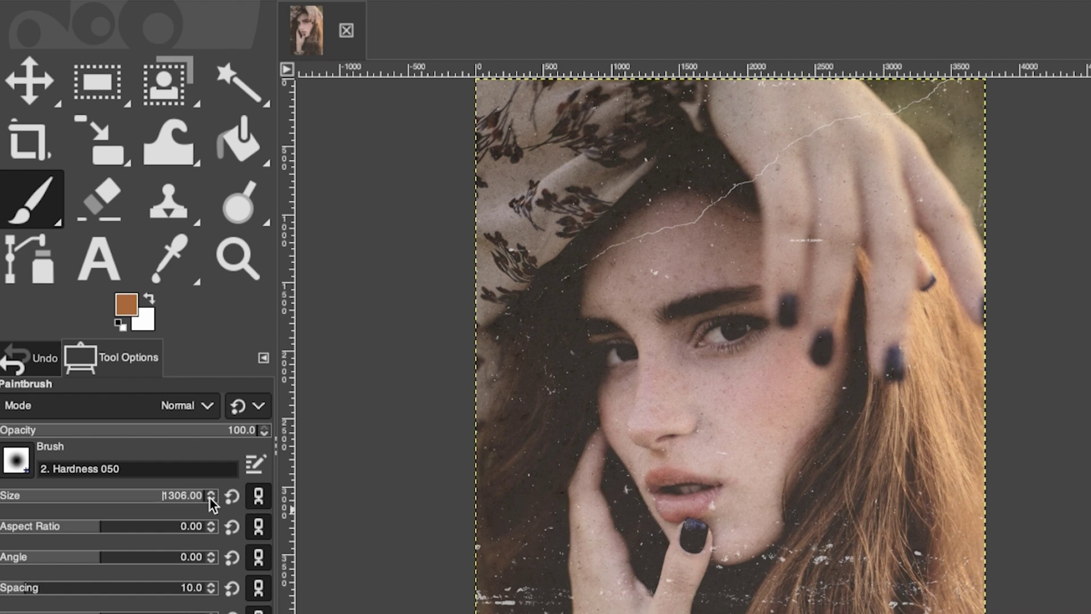
{"action": "left_click_drag", "start_coordinate": [196, 490], "coordinate": [250, 494]}
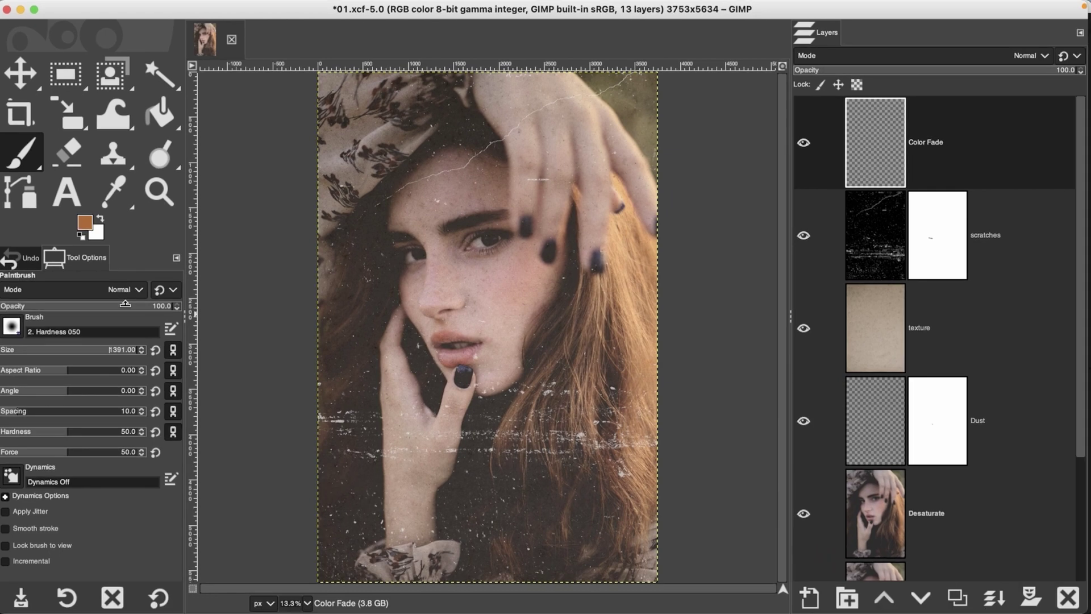
{"action": "left_click", "coordinate": [187, 429]}
- Dab soft orange beside the face, around the hand and toward the bottom left
{"action": "left_click", "coordinate": [349, 328]}
{"action": "left_click", "coordinate": [356, 372]}
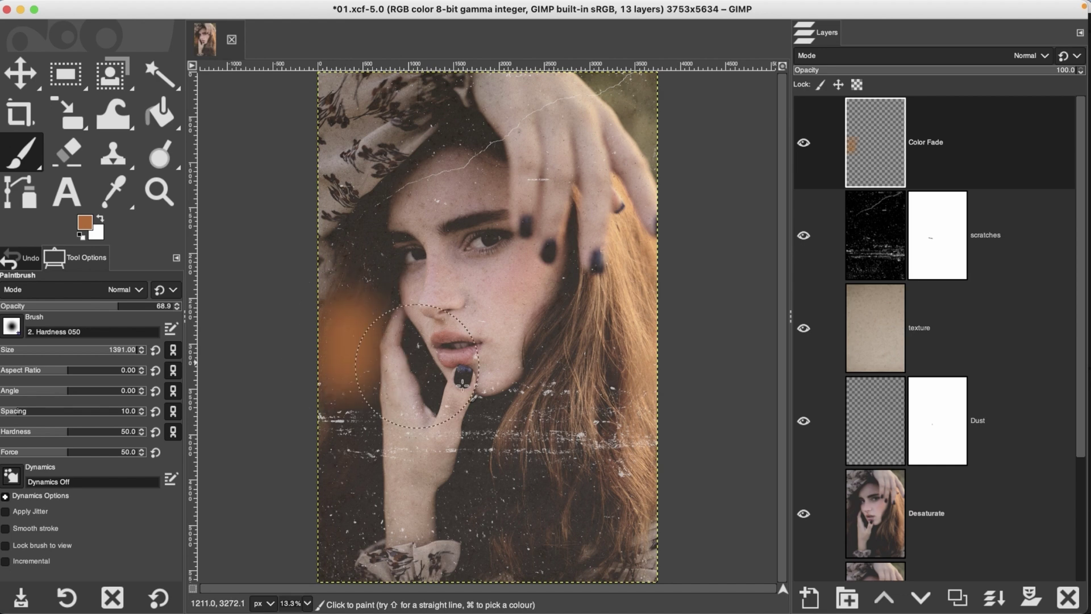
{"action": "left_click", "coordinate": [461, 407]}
{"action": "left_click", "coordinate": [432, 455]}
{"action": "left_click", "coordinate": [358, 477]}
{"action": "left_click", "coordinate": [355, 525]}
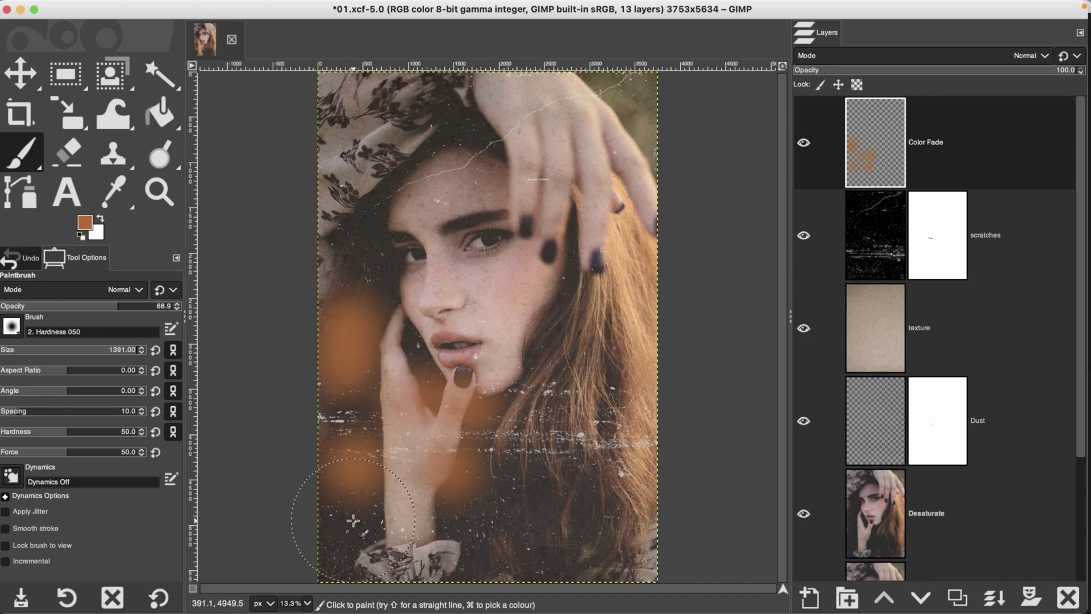
{"action": "left_click", "coordinate": [477, 534]}
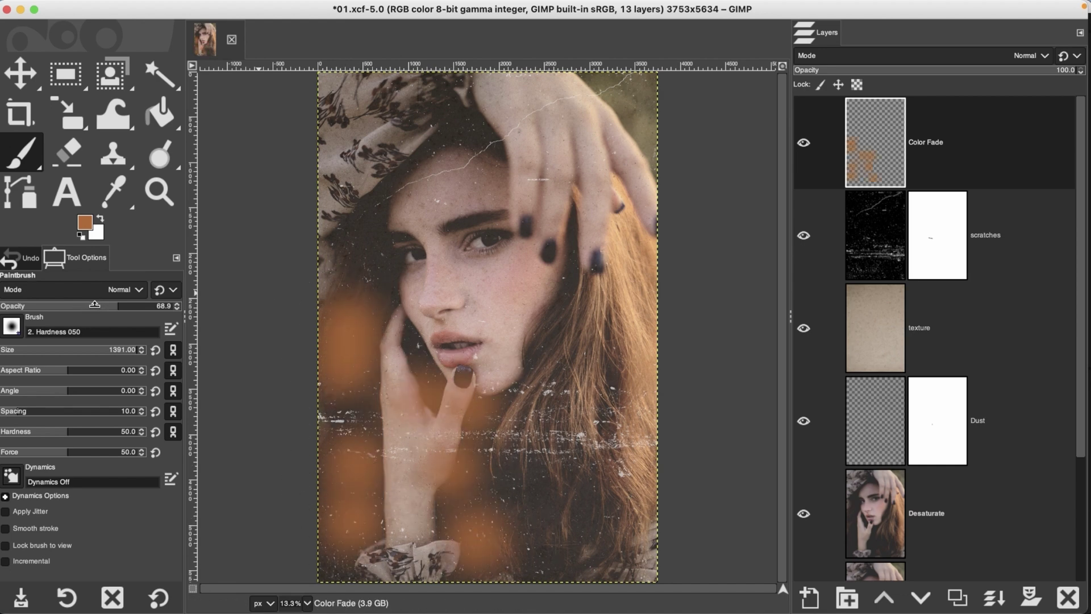
- At 46.5 opacity, add orange patches top-left of the face, over the hair and beside the cheek
{"action": "left_click_drag", "start_coordinate": [86, 304], "coordinate": [79, 305]}
{"action": "left_click_drag", "start_coordinate": [361, 263], "coordinate": [360, 233]}
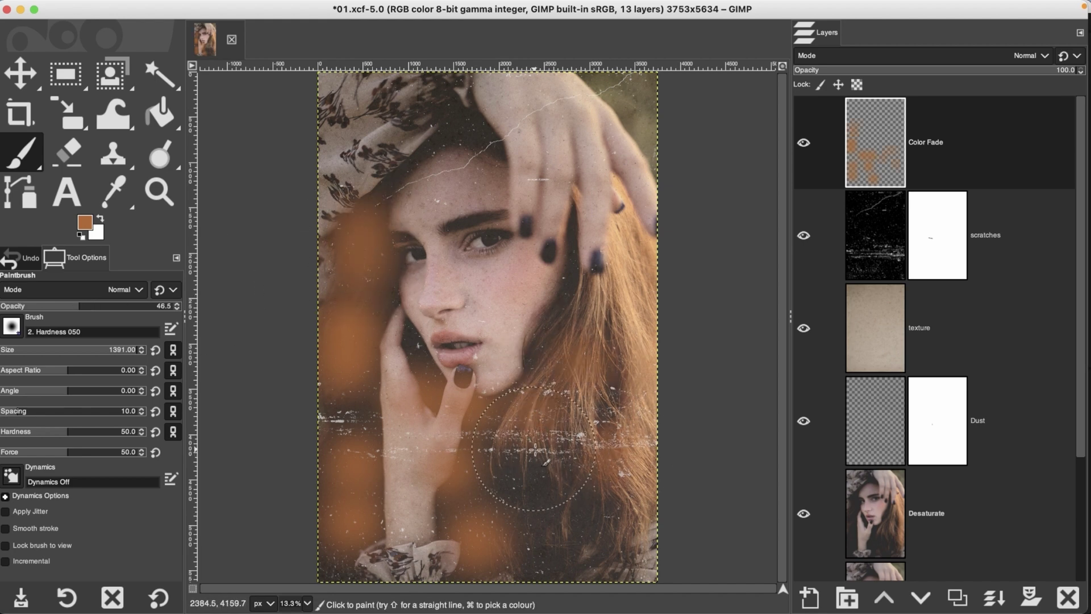
{"action": "left_click", "coordinate": [580, 532]}
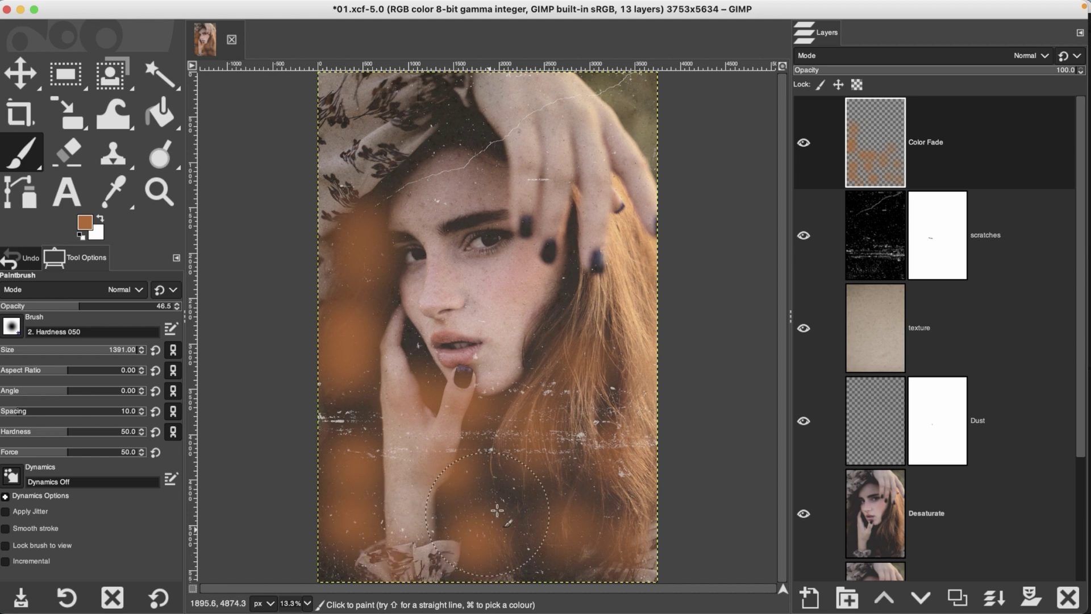
{"action": "left_click", "coordinate": [528, 545]}
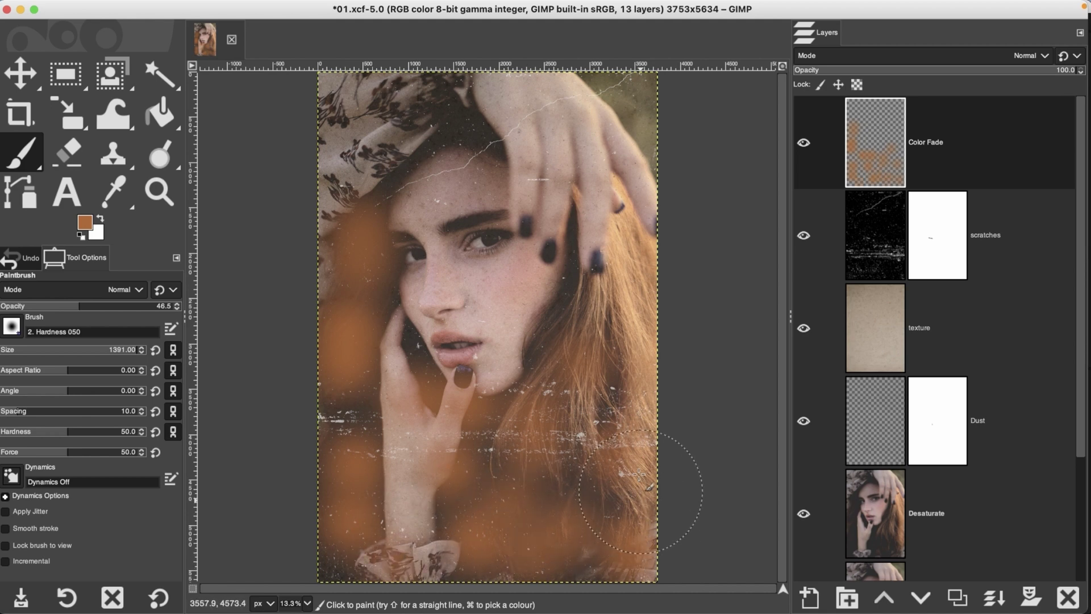
{"action": "left_click", "coordinate": [621, 392]}
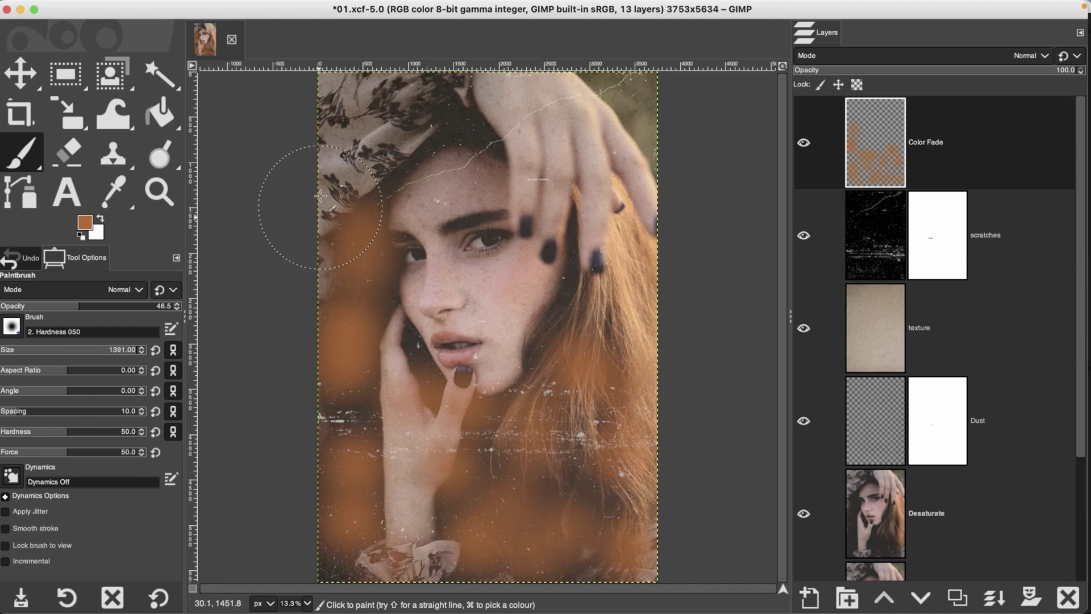
{"action": "left_click", "coordinate": [336, 216]}
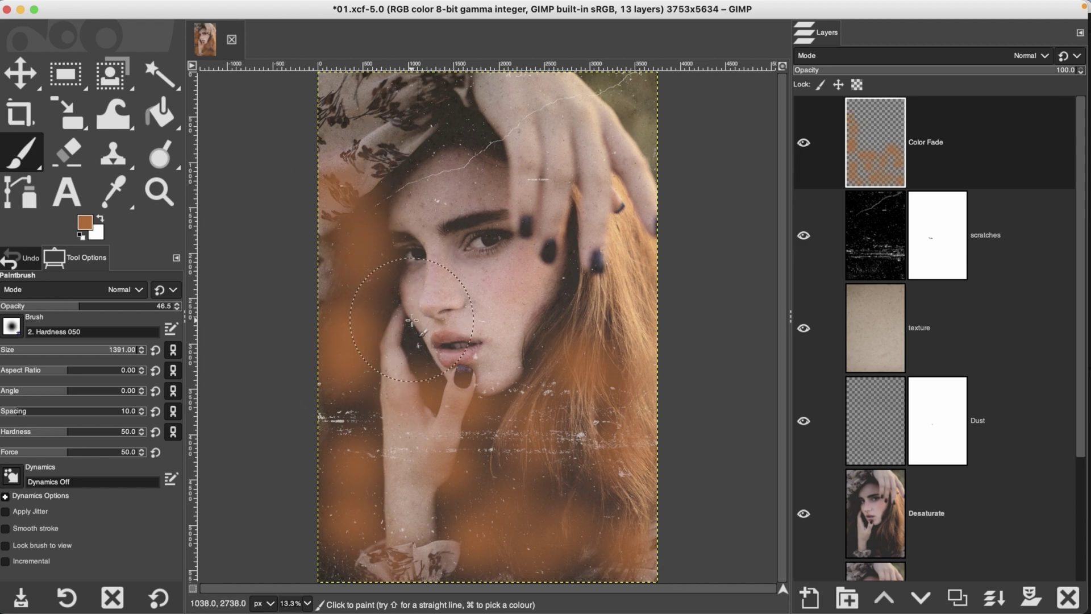
{"action": "left_click", "coordinate": [379, 311]}
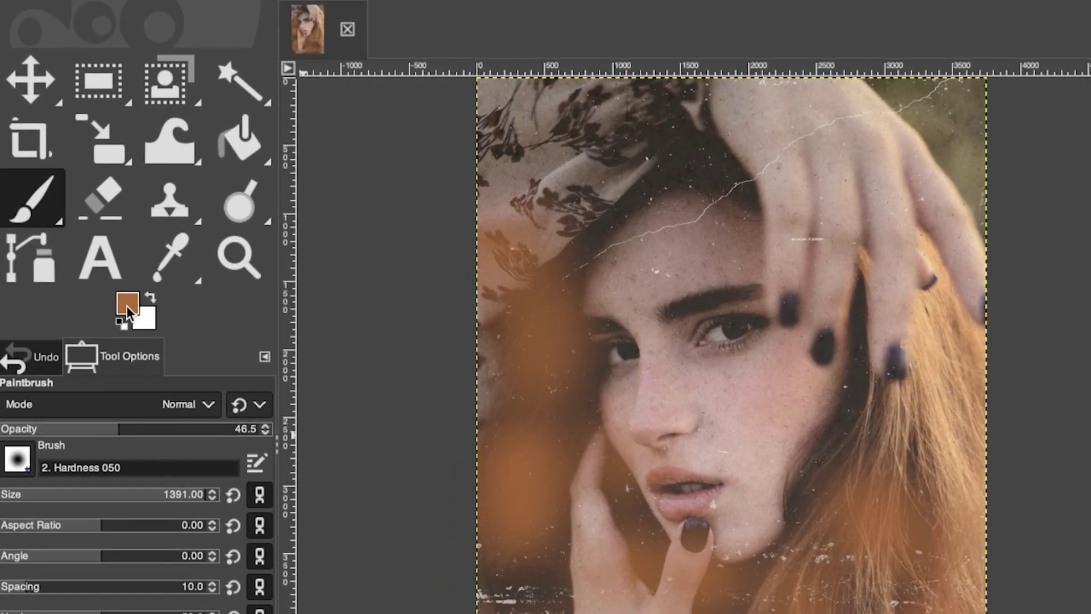
- Set the foreground colour to blue, darkened from 2c7abb to 2470af
{"action": "left_click", "coordinate": [128, 305]}
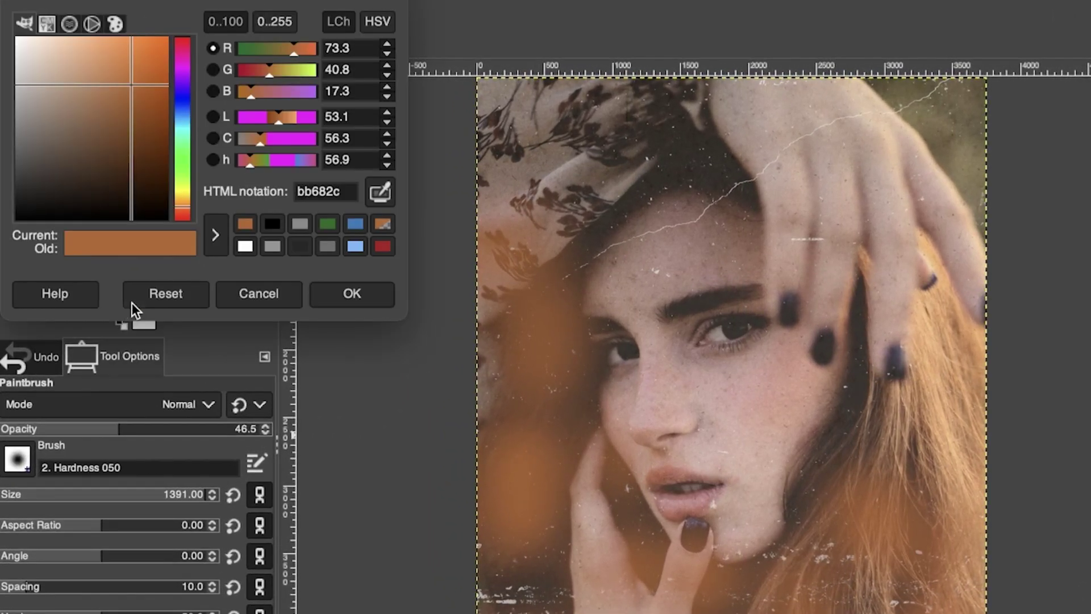
{"action": "left_click", "coordinate": [355, 225]}
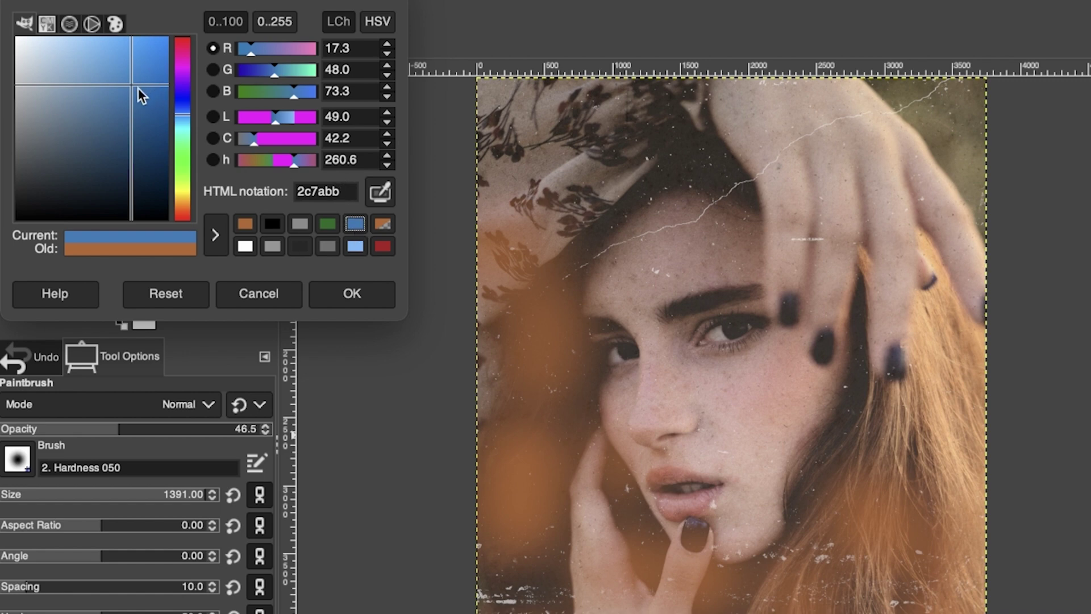
{"action": "left_click_drag", "start_coordinate": [137, 88], "coordinate": [136, 94]}
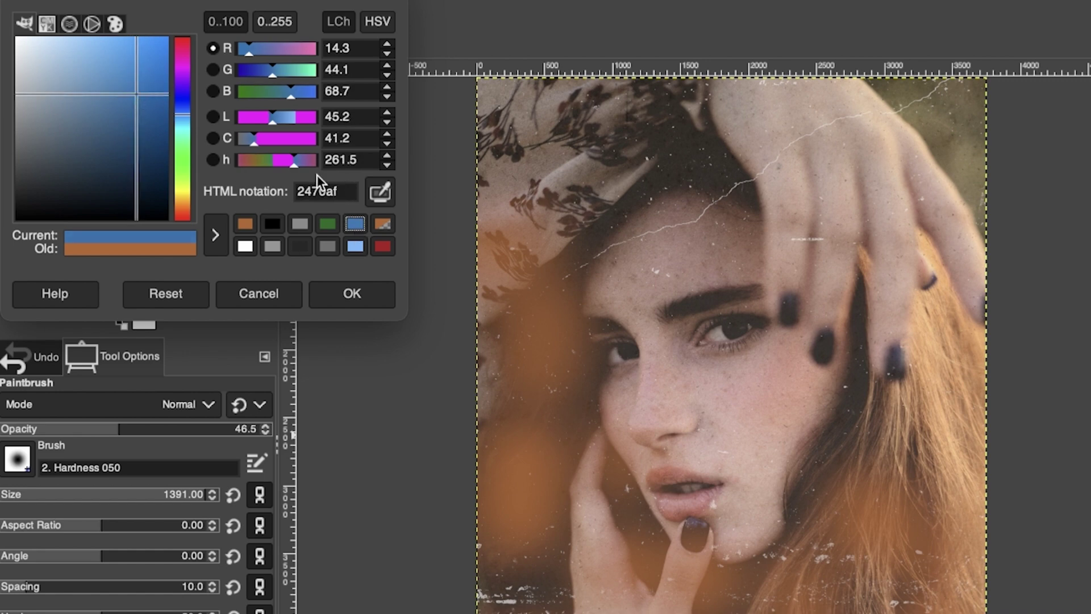
{"action": "left_click_drag", "start_coordinate": [341, 189], "coordinate": [282, 185]}
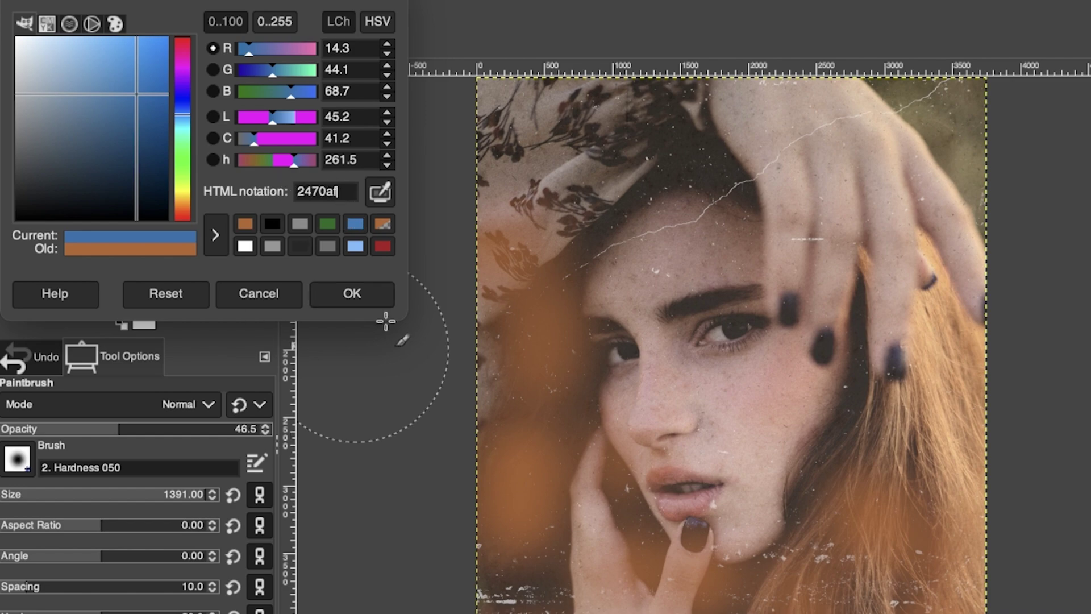
{"action": "left_click", "coordinate": [364, 293]}
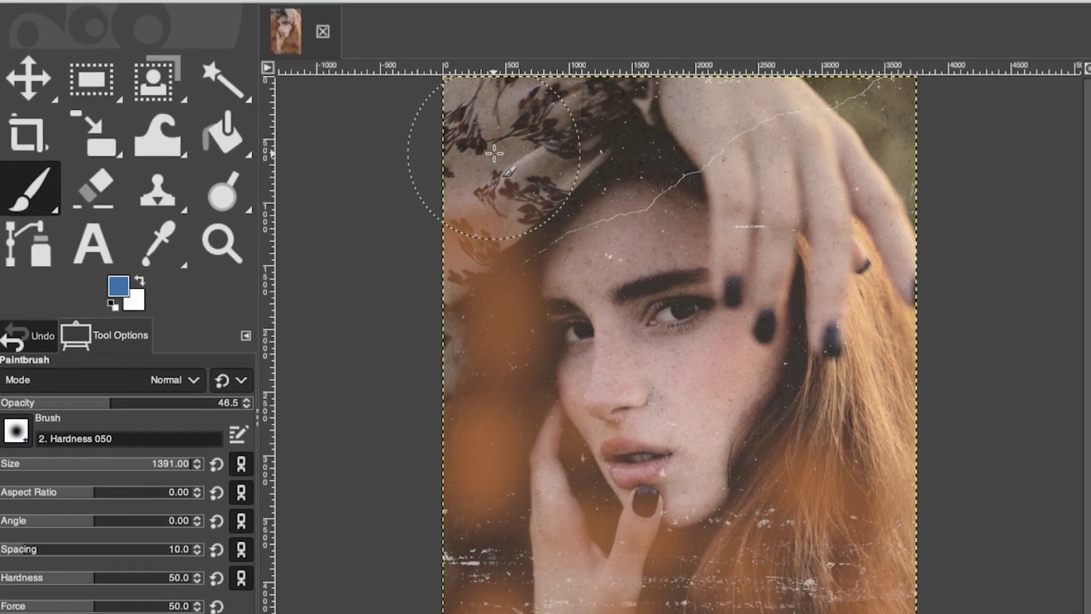
- Paint soft blue over the top, forehead, left side and bottom of the image
{"action": "left_click_drag", "start_coordinate": [495, 153], "coordinate": [588, 133]}
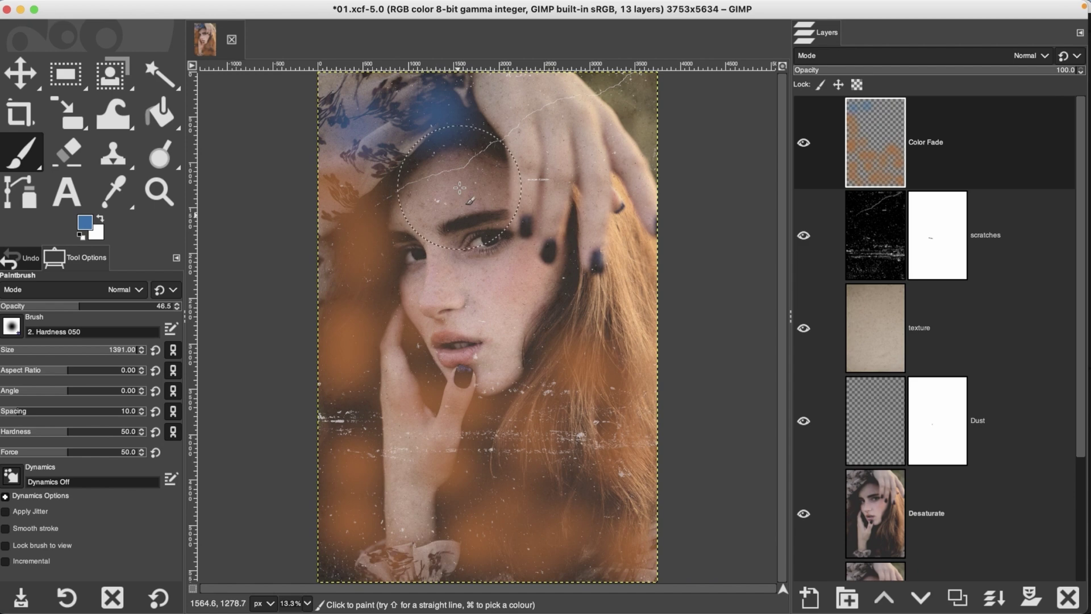
{"action": "mouse_move", "coordinate": [459, 187]}
{"action": "left_mouse_down"}
{"action": "mouse_move", "coordinate": [483, 178]}
{"action": "mouse_move", "coordinate": [486, 126]}
{"action": "mouse_move", "coordinate": [373, 97]}
{"action": "mouse_move", "coordinate": [563, 83]}
{"action": "mouse_move", "coordinate": [620, 113]}
{"action": "mouse_move", "coordinate": [627, 85]}
{"action": "mouse_move", "coordinate": [649, 146]}
{"action": "mouse_move", "coordinate": [538, 88]}
{"action": "mouse_move", "coordinate": [575, 169]}
{"action": "mouse_move", "coordinate": [627, 167]}
{"action": "mouse_move", "coordinate": [639, 199]}
{"action": "mouse_move", "coordinate": [644, 257]}
{"action": "mouse_move", "coordinate": [590, 251]}
{"action": "mouse_move", "coordinate": [632, 339]}
{"action": "mouse_move", "coordinate": [650, 297]}
{"action": "mouse_move", "coordinate": [584, 143]}
{"action": "mouse_move", "coordinate": [594, 109]}
{"action": "mouse_move", "coordinate": [640, 94]}
{"action": "mouse_move", "coordinate": [506, 181]}
{"action": "mouse_move", "coordinate": [459, 152]}
{"action": "mouse_move", "coordinate": [554, 248]}
{"action": "left_mouse_up"}
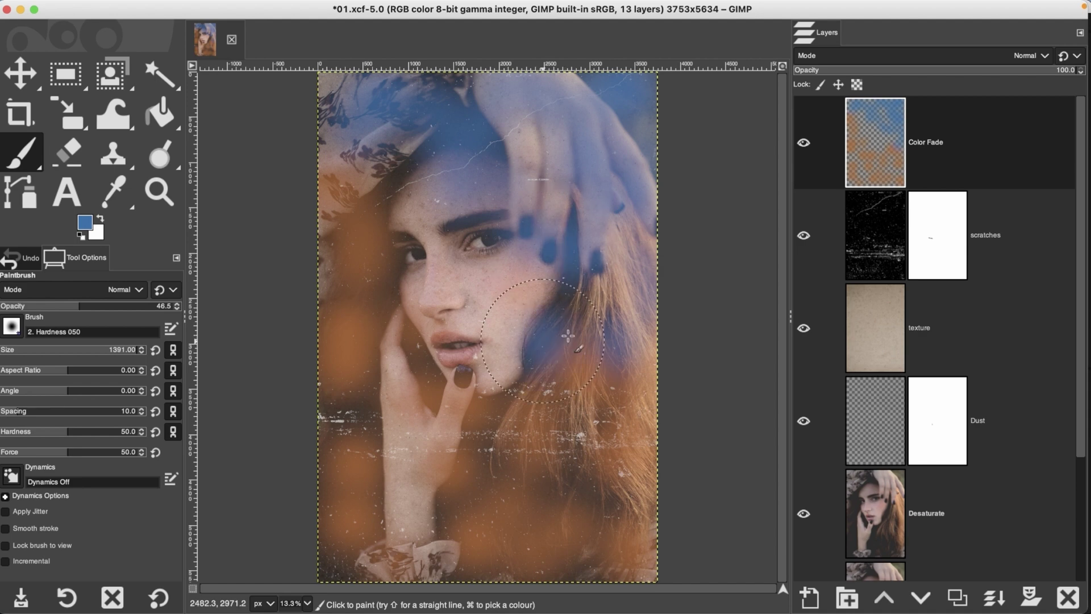
{"action": "left_click", "coordinate": [350, 423]}
{"action": "mouse_move", "coordinate": [404, 517]}
{"action": "left_mouse_down"}
{"action": "mouse_move", "coordinate": [348, 548]}
{"action": "mouse_move", "coordinate": [351, 506]}
{"action": "mouse_move", "coordinate": [497, 533]}
{"action": "mouse_move", "coordinate": [525, 485]}
{"action": "mouse_move", "coordinate": [591, 534]}
{"action": "left_mouse_up"}
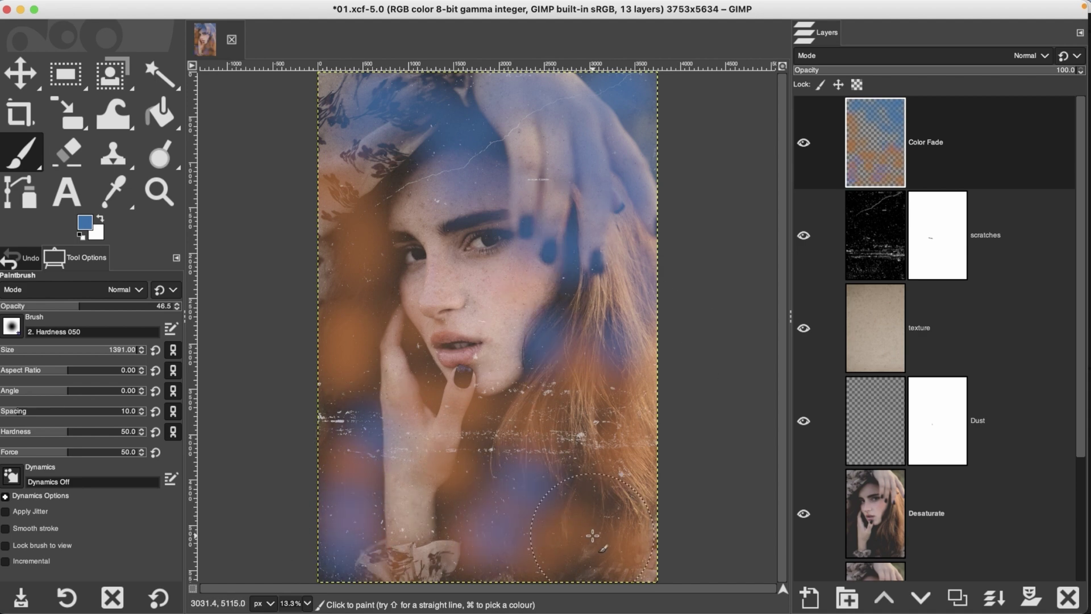
- Set the Color Fade layer to Soft light and compare it hidden and shown
{"action": "left_click", "coordinate": [933, 55]}
{"action": "left_click", "coordinate": [844, 311]}
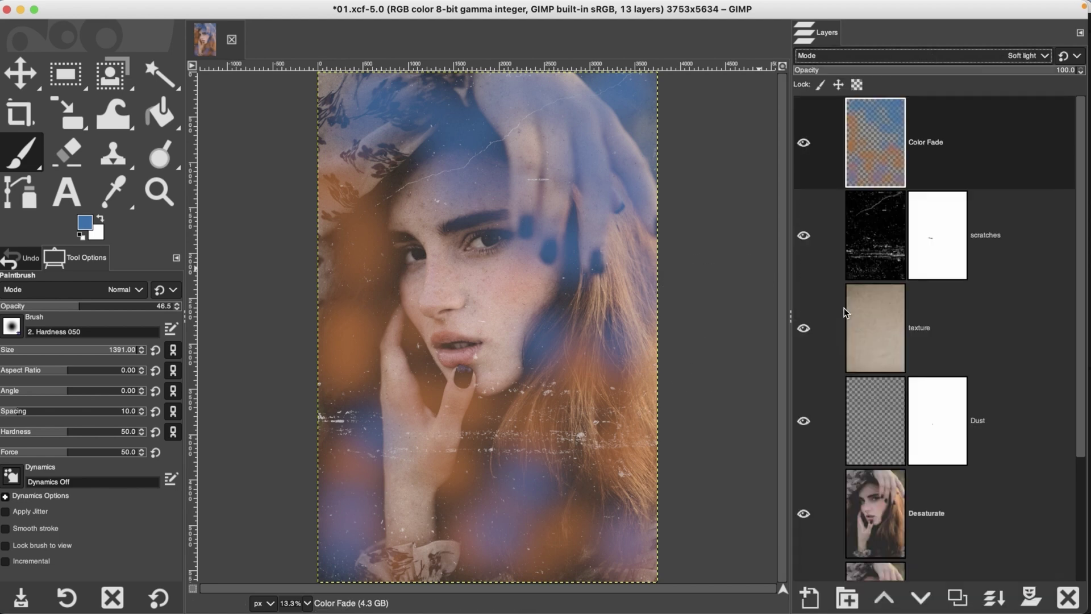
{"action": "left_click", "coordinate": [806, 142]}
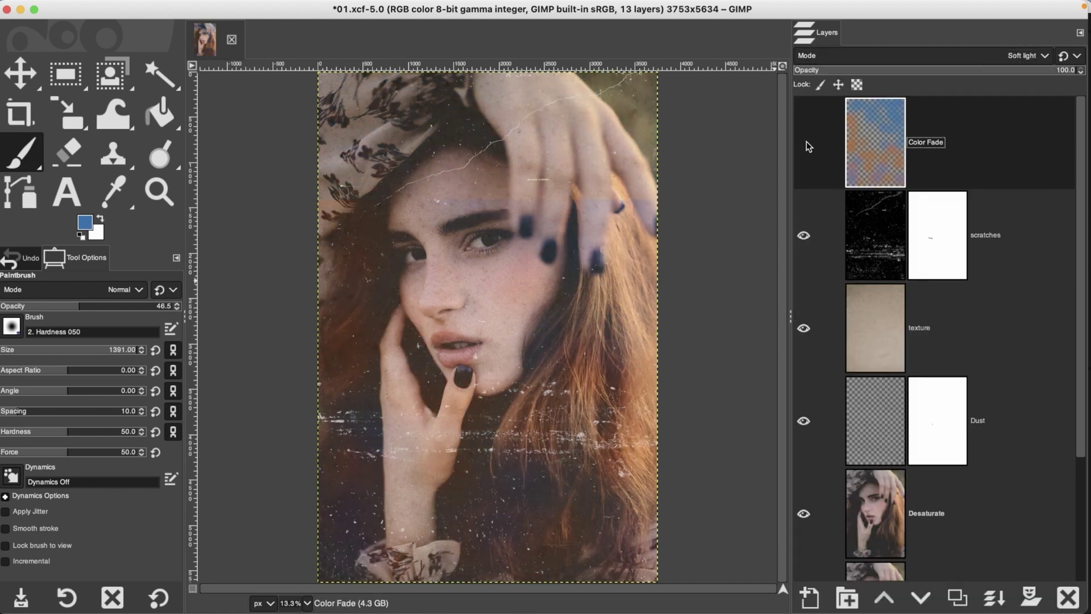
{"action": "left_click", "coordinate": [806, 142]}
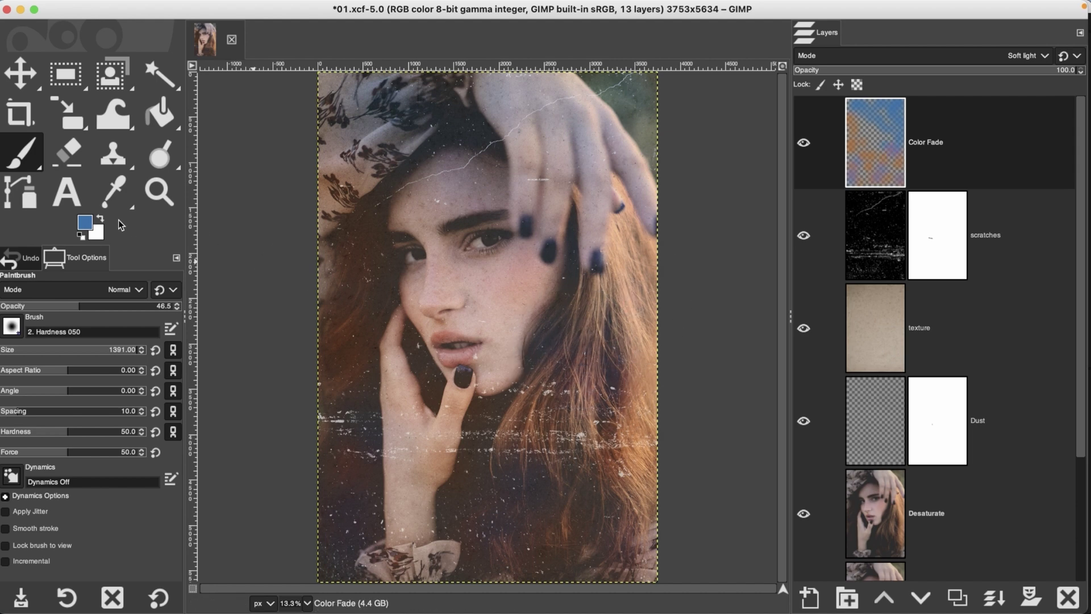
- Paint a warm brown patch over the left hair down to the collar, then compare
{"action": "left_click", "coordinate": [90, 226]}
{"action": "left_click", "coordinate": [336, 360], "text": "super"}
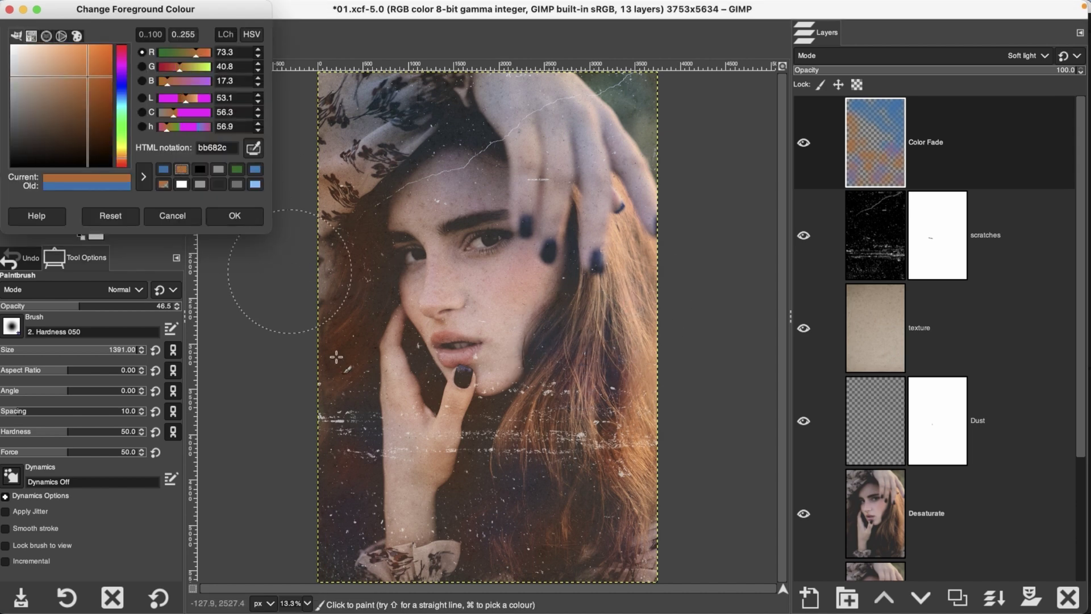
{"action": "key", "text": "Return"}
{"action": "mouse_move", "coordinate": [364, 349]}
{"action": "left_mouse_down"}
{"action": "mouse_move", "coordinate": [358, 261]}
{"action": "mouse_move", "coordinate": [369, 409]}
{"action": "mouse_move", "coordinate": [341, 501]}
{"action": "mouse_move", "coordinate": [413, 529]}
{"action": "left_mouse_up"}
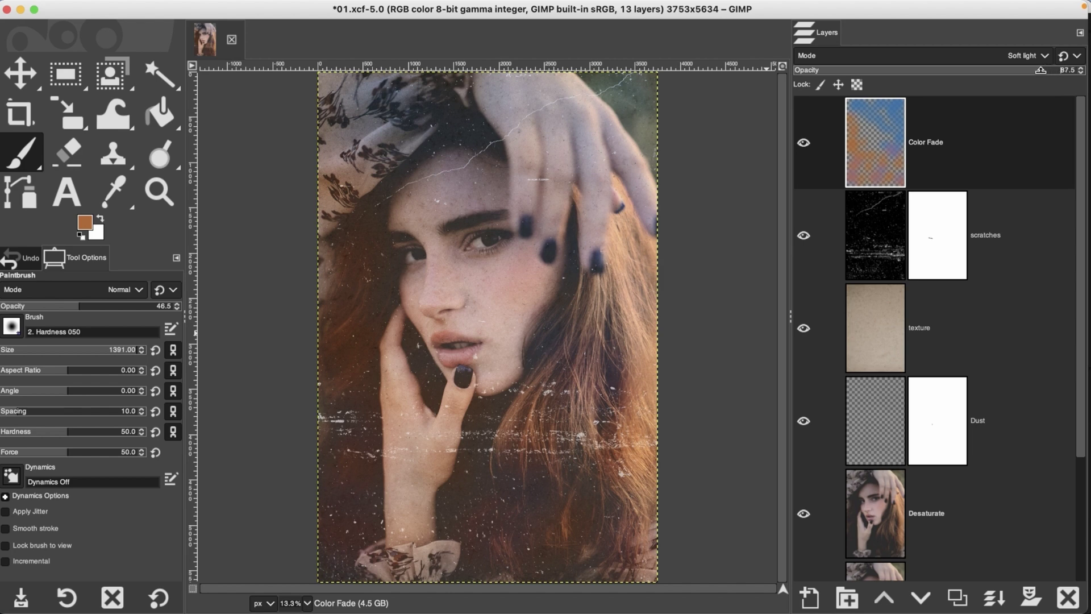
{"action": "left_click", "coordinate": [804, 142]}
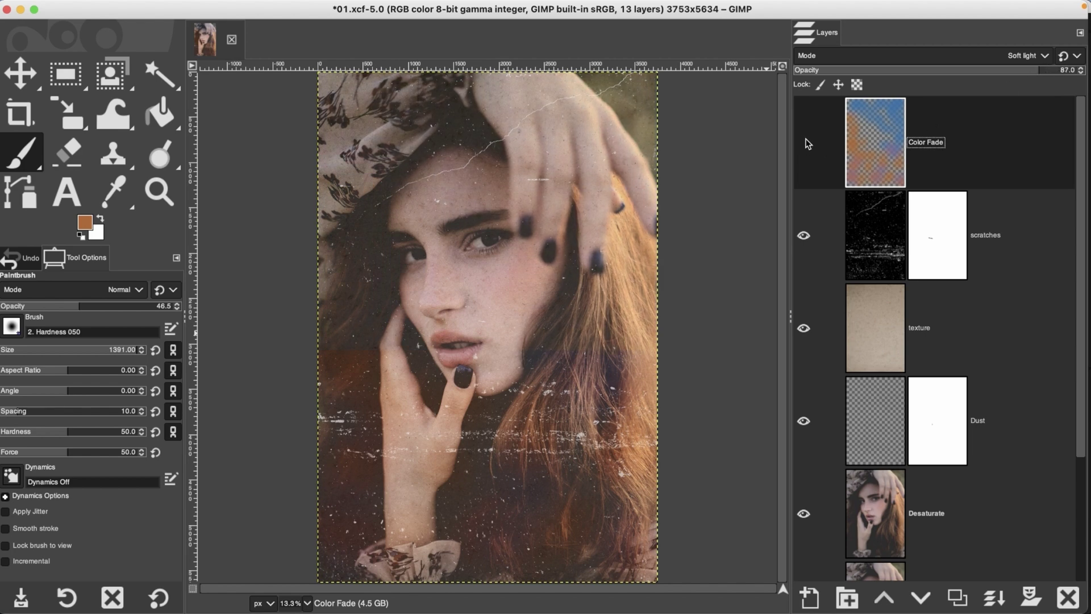
{"action": "left_click", "coordinate": [805, 143]}
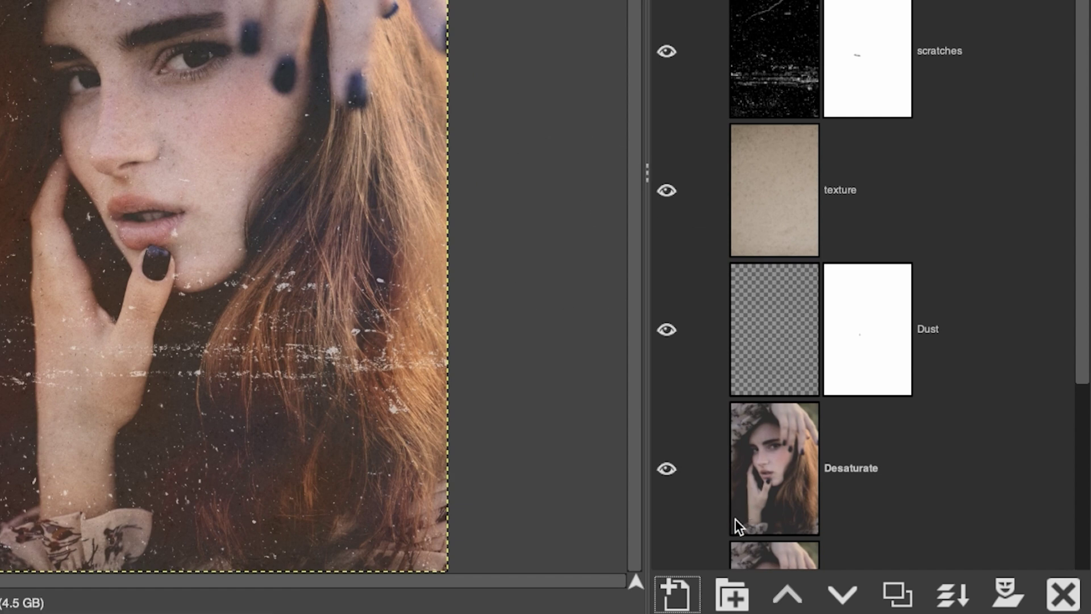
- Begin a new Grain layer and set the foreground colour to mid grey 868686
{"action": "left_click", "coordinate": [675, 591]}
{"action": "left_click", "coordinate": [582, 220]}
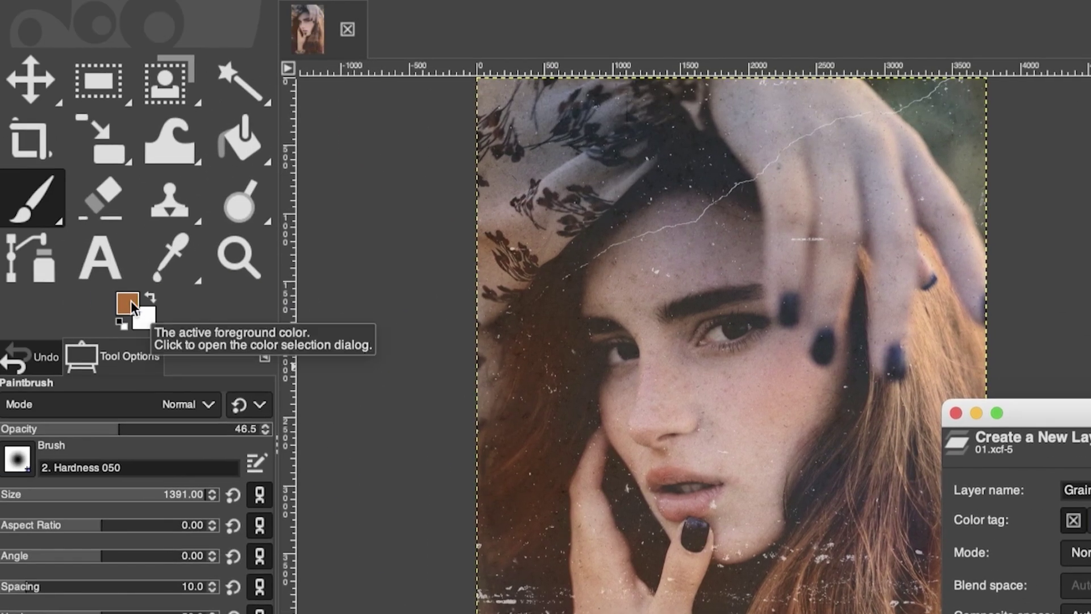
{"action": "left_click", "coordinate": [130, 302]}
{"action": "left_click_drag", "start_coordinate": [39, 138], "coordinate": [10, 139]}
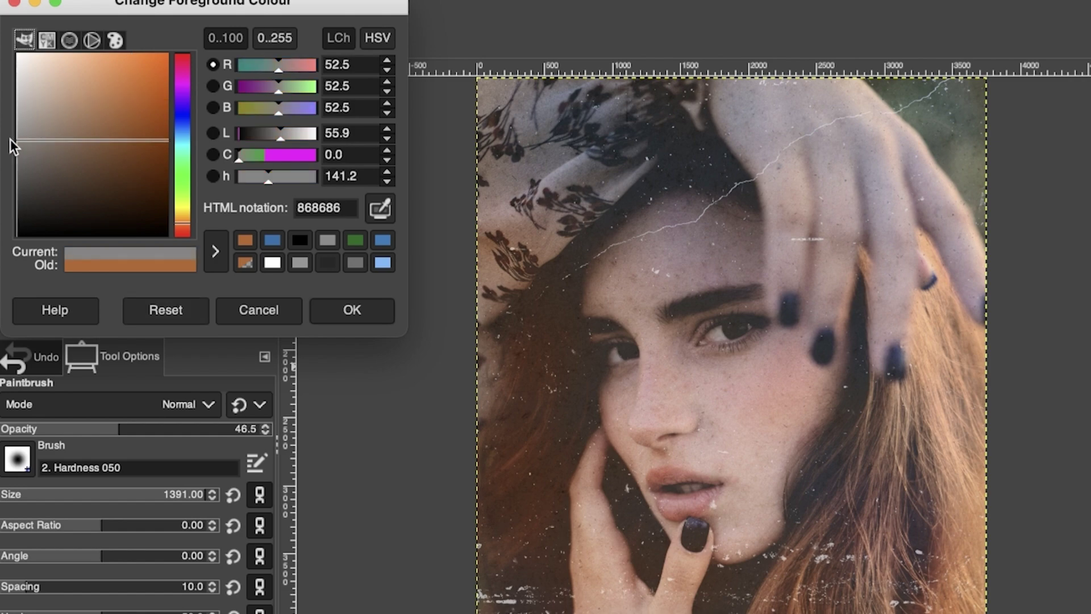
{"action": "left_click", "coordinate": [352, 310]}
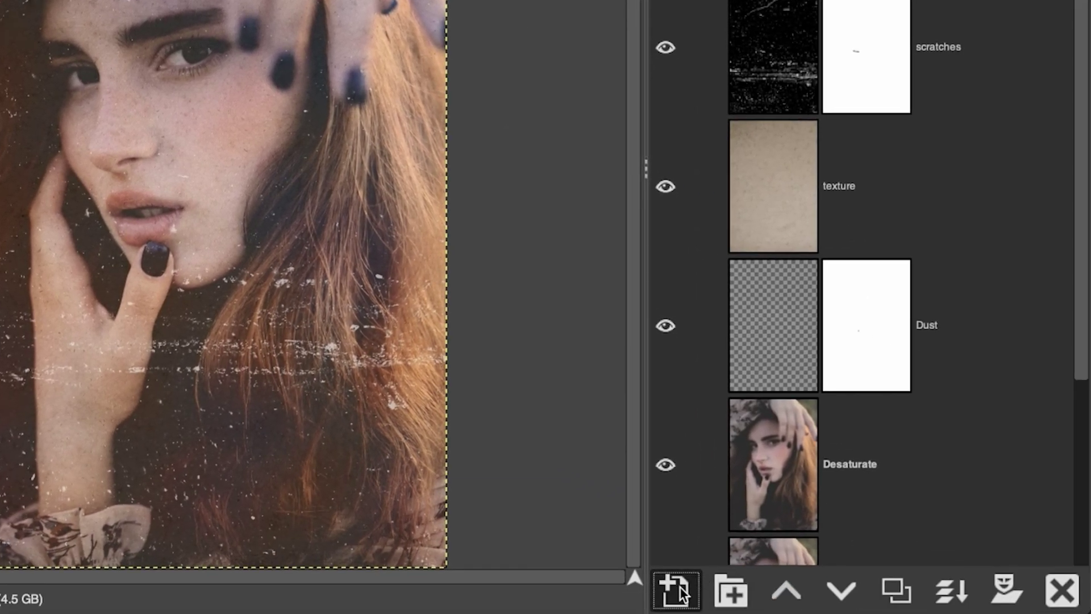
- Create the Grain layer filled with the grey foreground colour
{"action": "left_click", "coordinate": [679, 591]}
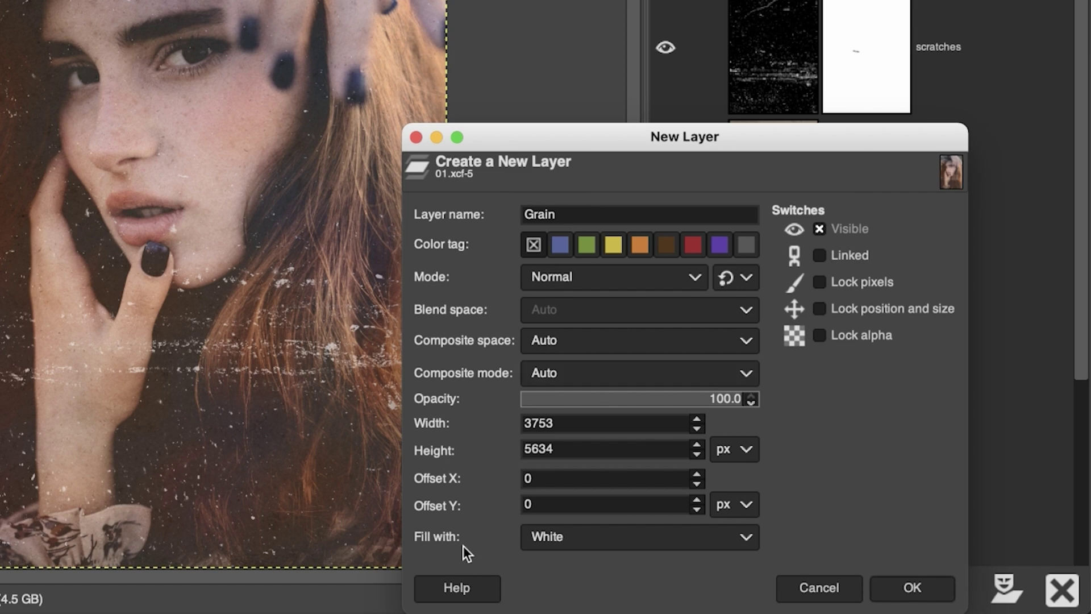
{"action": "left_click", "coordinate": [598, 541]}
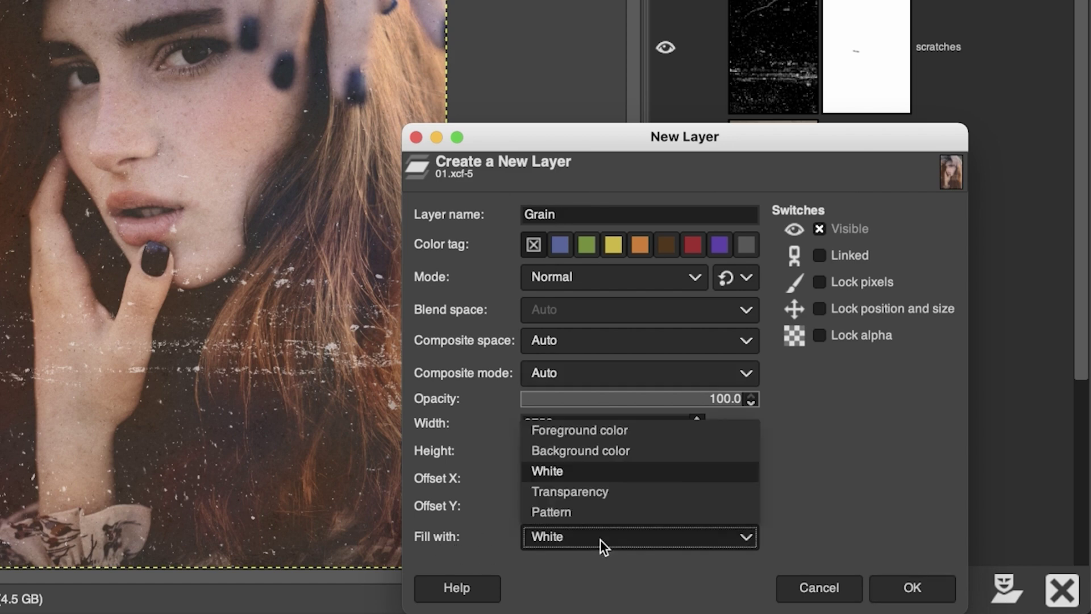
{"action": "left_click", "coordinate": [597, 432]}
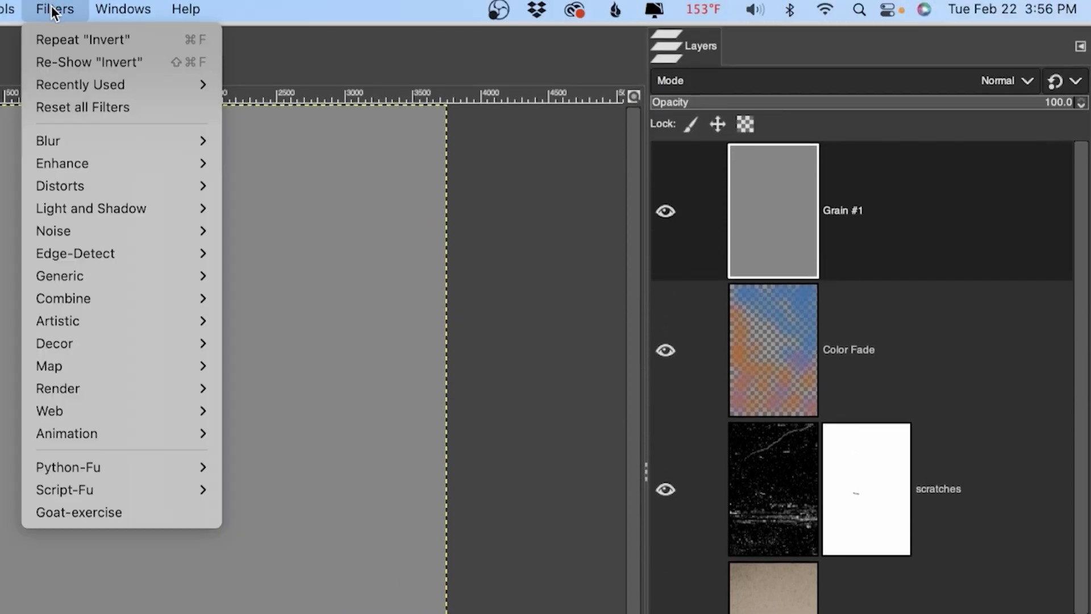
- Apply HSV Noise to the Grain #1 layer with the value raised to 0.883
{"action": "mouse_move", "coordinate": [79, 230]}
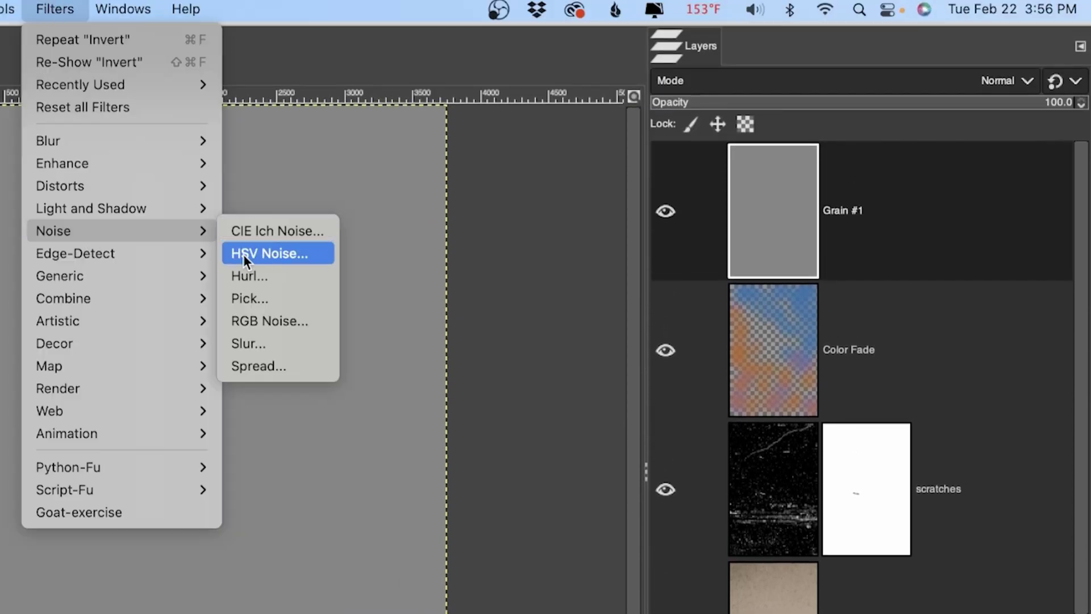
{"action": "left_click", "coordinate": [268, 251]}
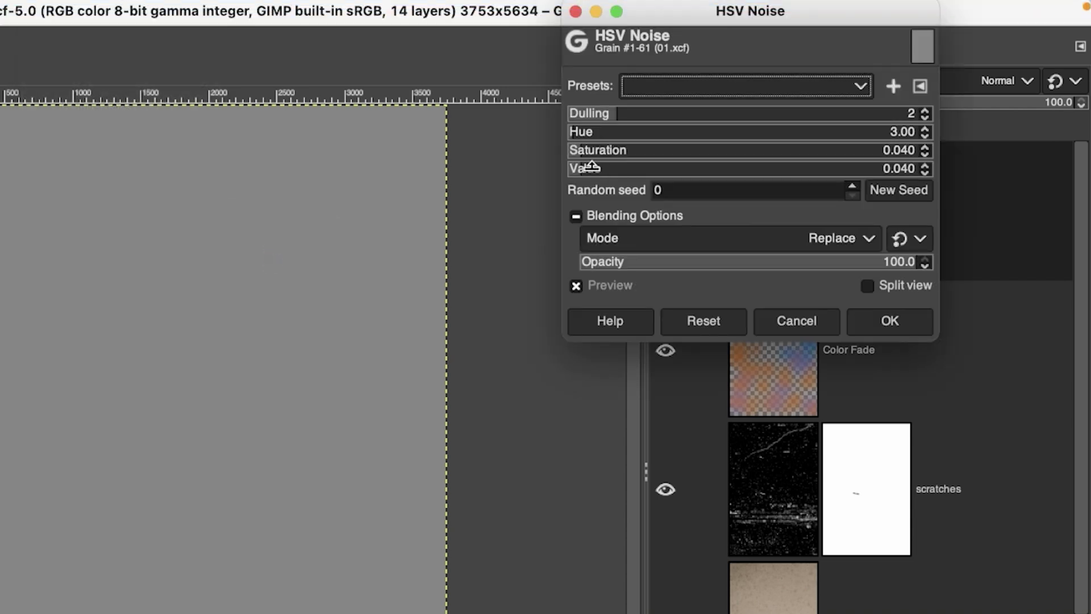
{"action": "left_click", "coordinate": [640, 165]}
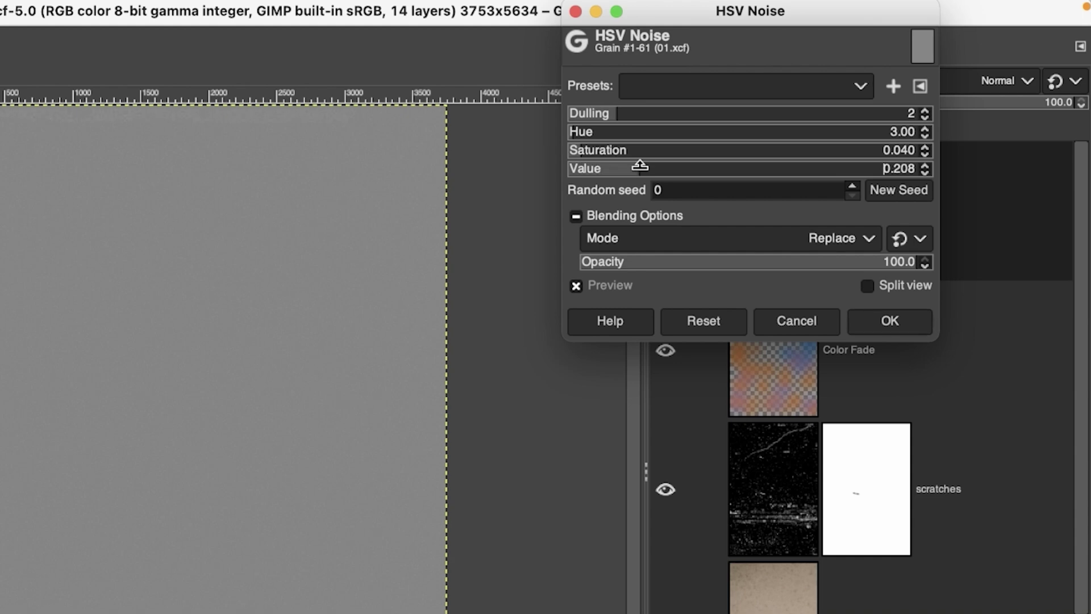
{"action": "left_click", "coordinate": [721, 166]}
{"action": "left_click", "coordinate": [755, 166]}
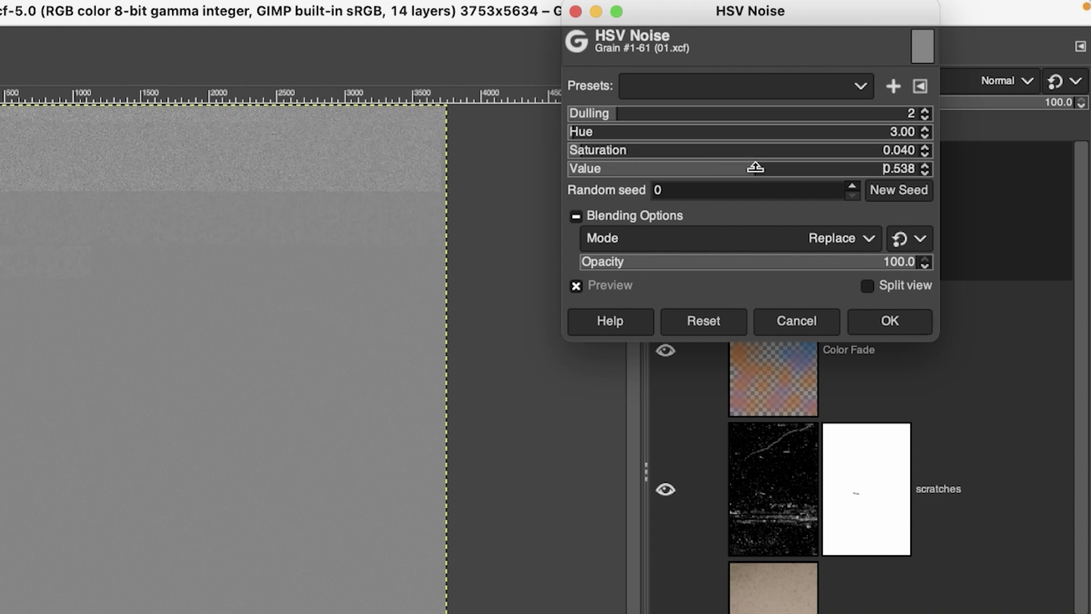
{"action": "left_click", "coordinate": [798, 167]}
{"action": "left_click", "coordinate": [829, 166]}
{"action": "left_click", "coordinate": [867, 165]}
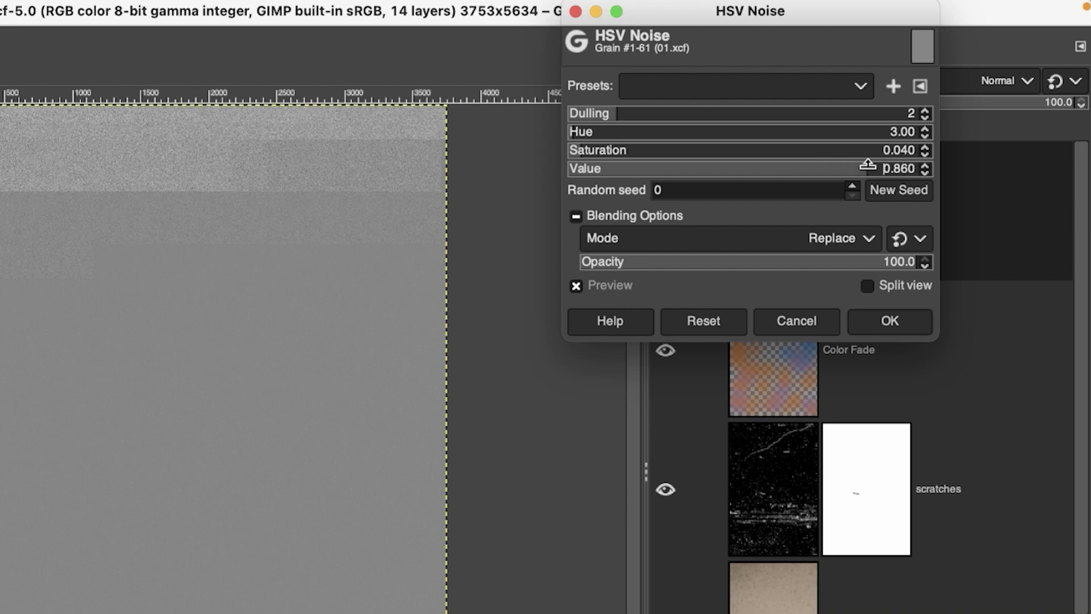
{"action": "left_click", "coordinate": [875, 167]}
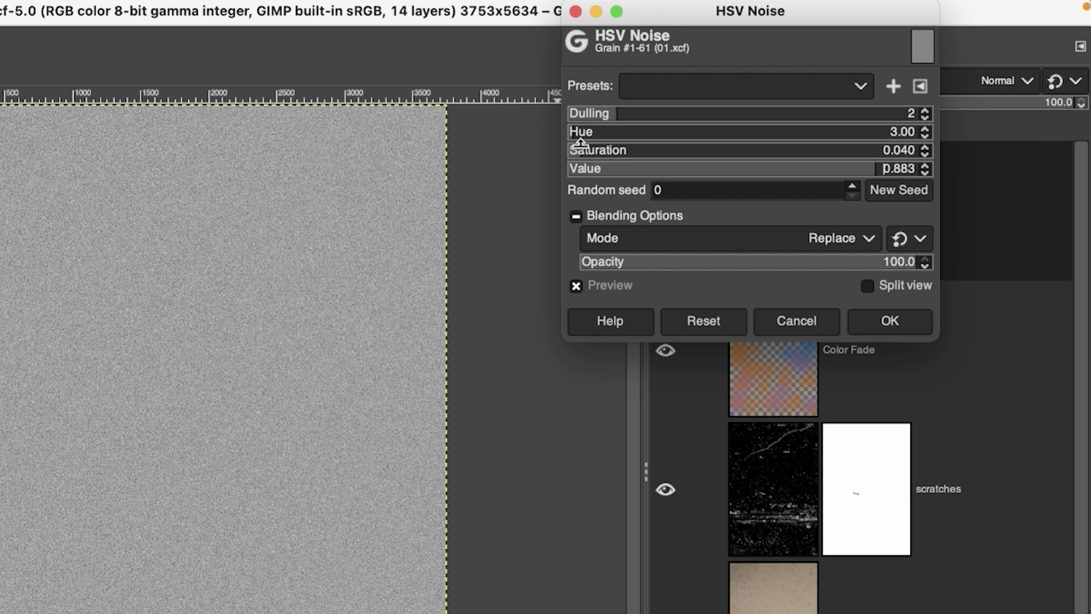
- Set the noise saturation to 0, dulling to 3 and mode to Normal, and apply
{"action": "left_click_drag", "start_coordinate": [578, 142], "coordinate": [555, 157]}
{"action": "left_click_drag", "start_coordinate": [622, 112], "coordinate": [654, 112]}
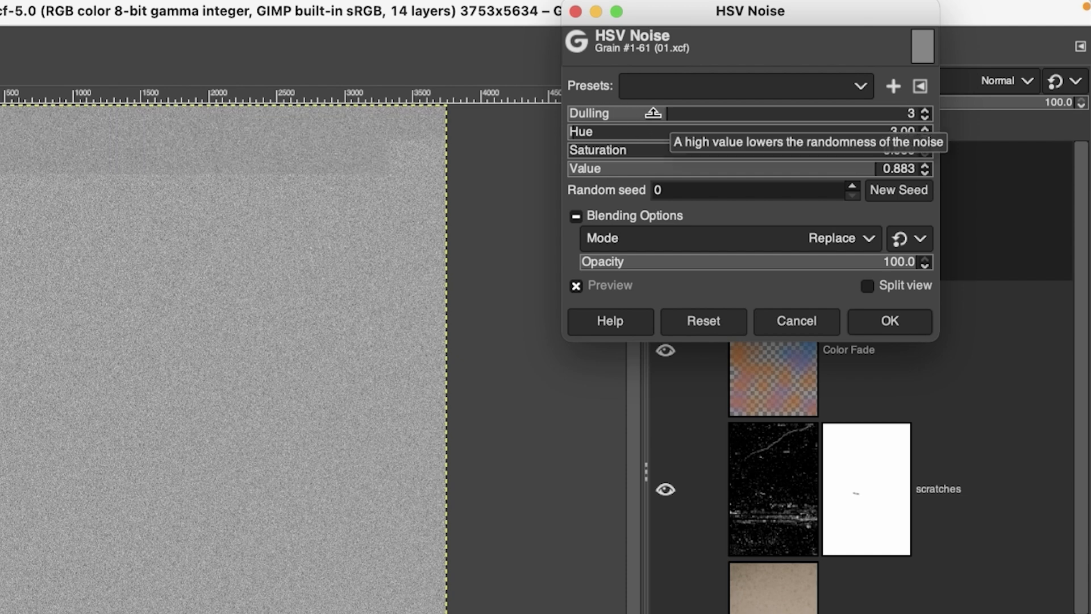
{"action": "left_click", "coordinate": [597, 244]}
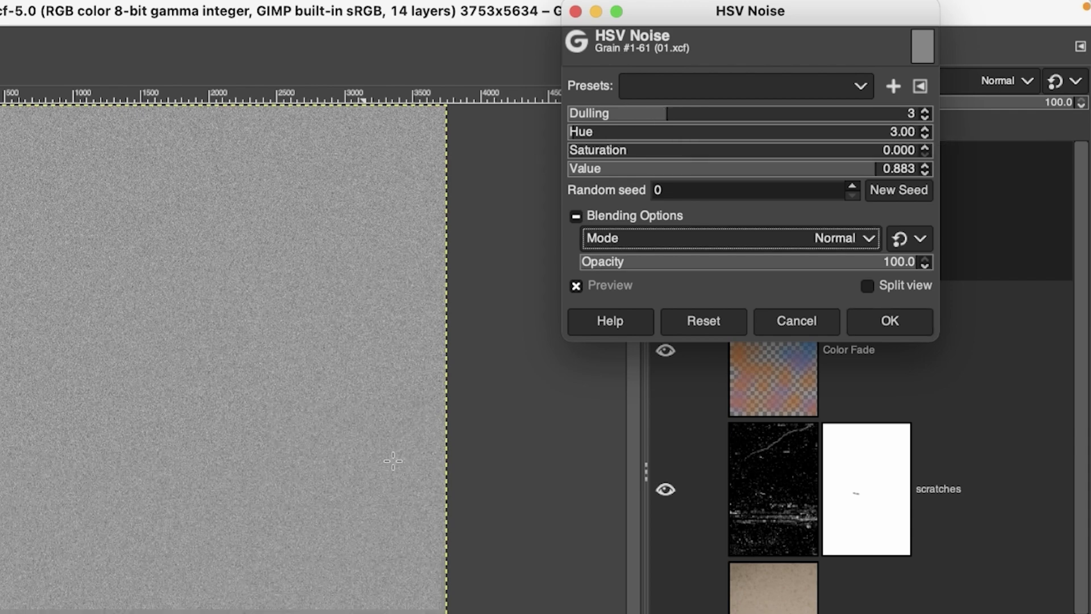
{"action": "left_click", "coordinate": [878, 324]}
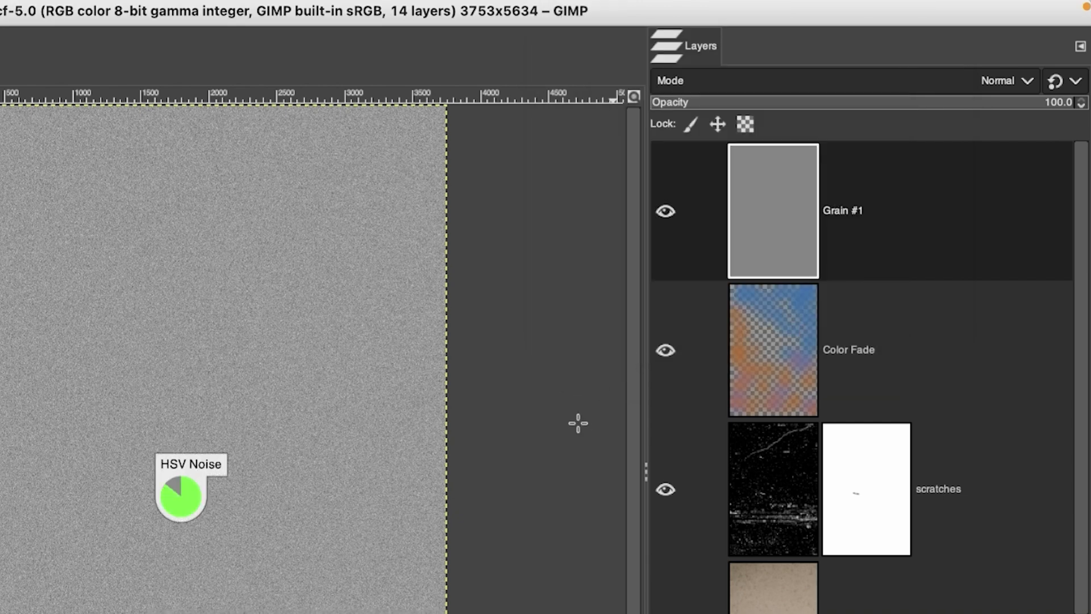
- Blend Grain #1 in Soft light and compare the grain hidden and shown
{"action": "left_click", "coordinate": [975, 83]}
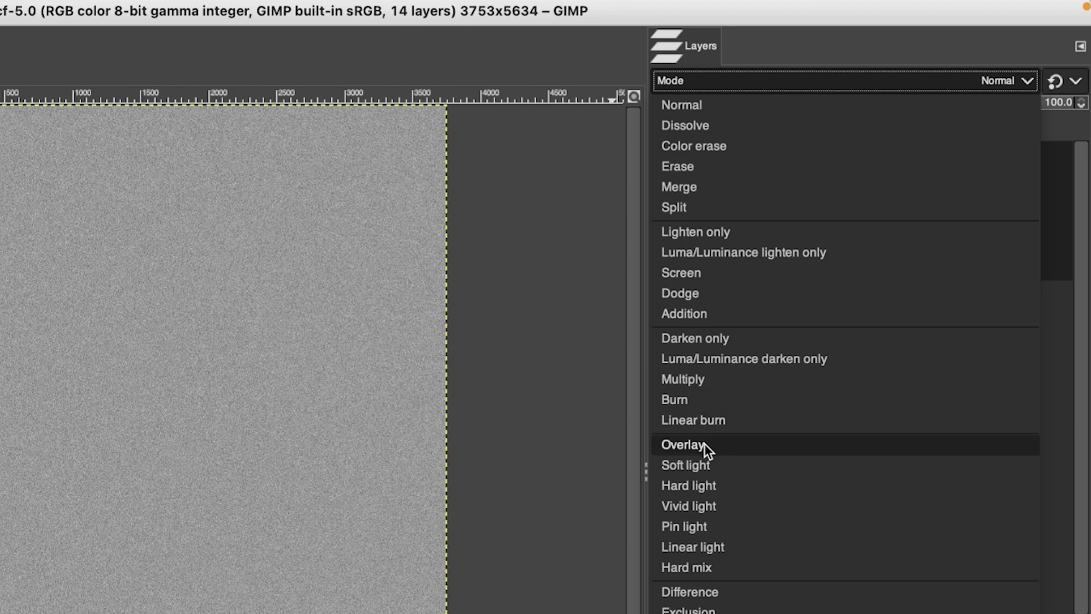
{"action": "left_click", "coordinate": [700, 467]}
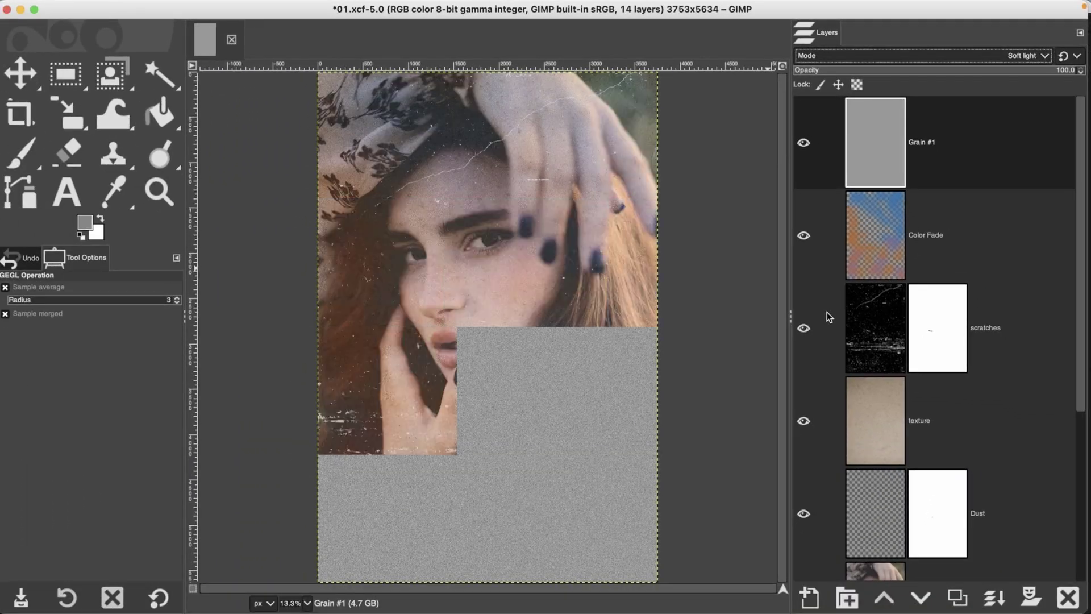
{"action": "left_click", "coordinate": [804, 143]}
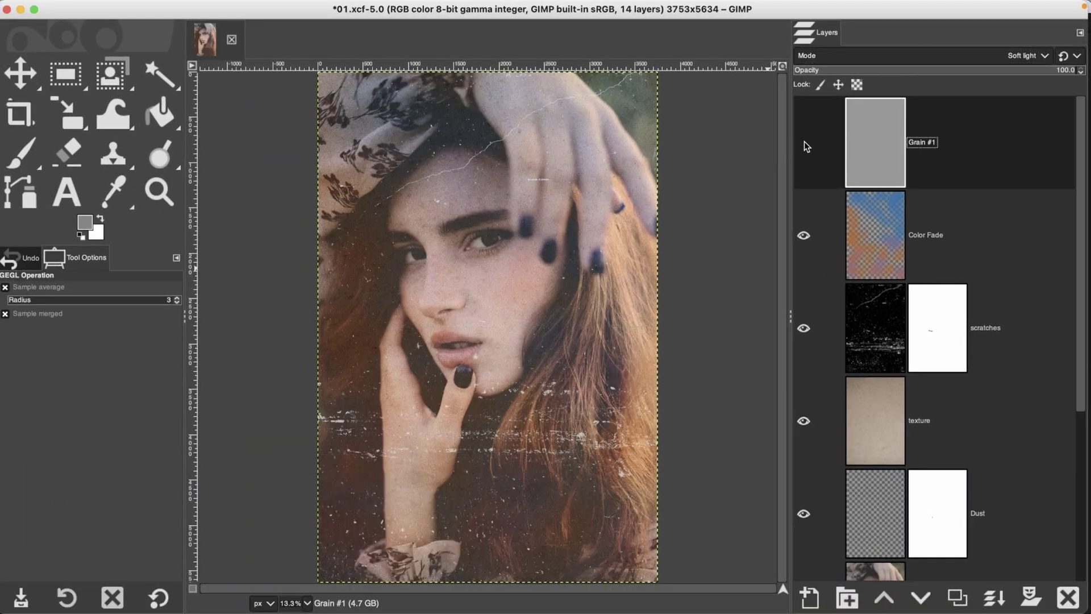
{"action": "left_click", "coordinate": [803, 144]}
- Compare the result with only the original 01.jpg photo visible, then restore all layers
{"action": "scroll", "coordinate": [871, 350], "scroll_direction": "down", "scroll_amount": 5}
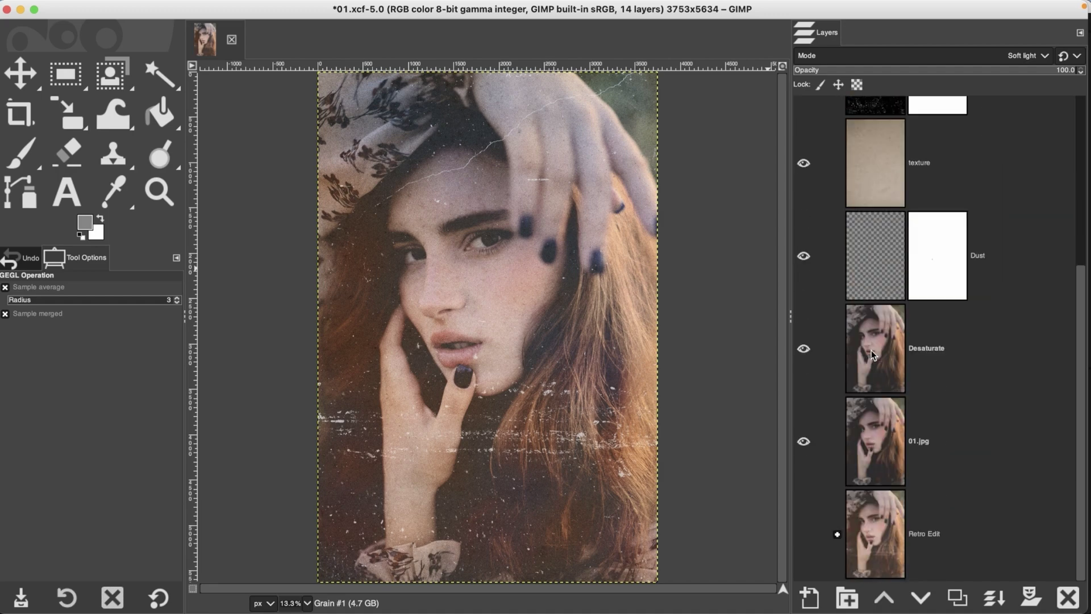
{"action": "scroll", "coordinate": [889, 419], "scroll_direction": "up", "scroll_amount": 2}
{"action": "scroll", "coordinate": [889, 419], "scroll_direction": "down", "scroll_amount": 2}
{"action": "left_click", "coordinate": [889, 444]}
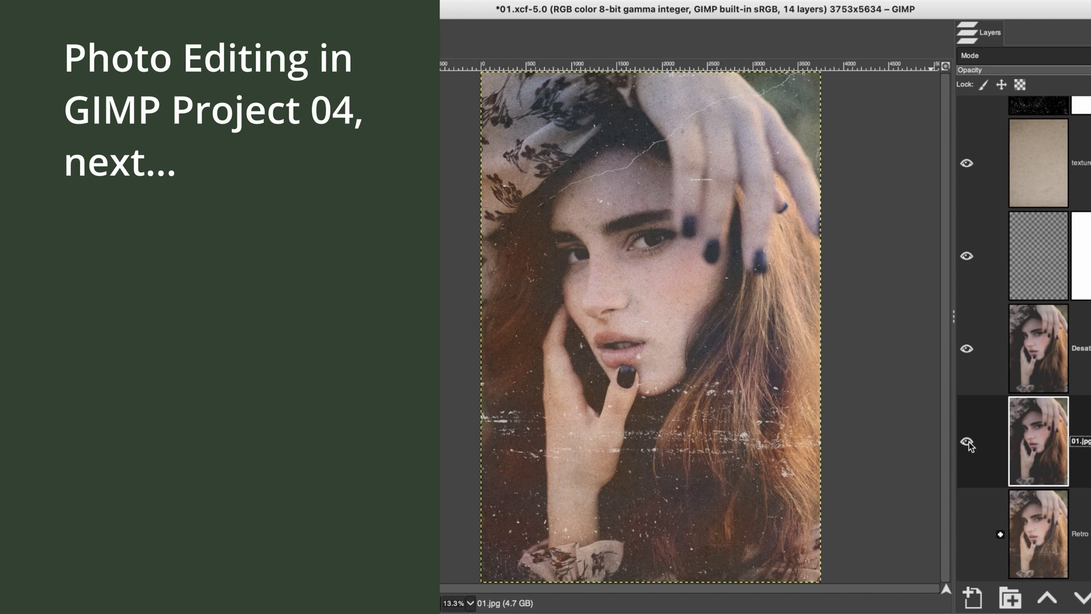
{"action": "left_click", "coordinate": [967, 443], "text": "shift"}
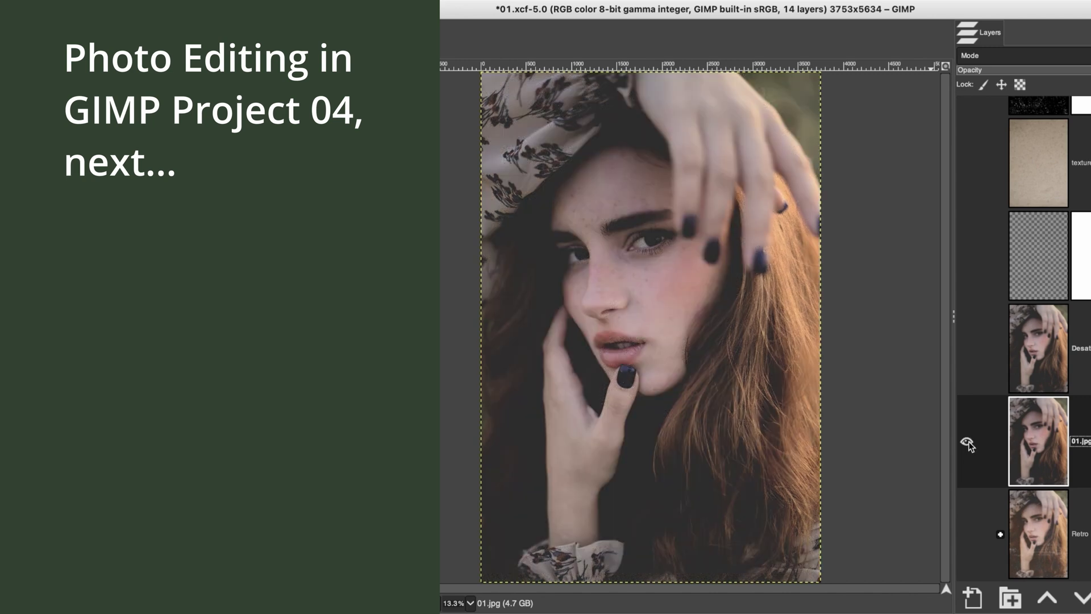
{"action": "left_click", "coordinate": [968, 443], "text": "shift"}
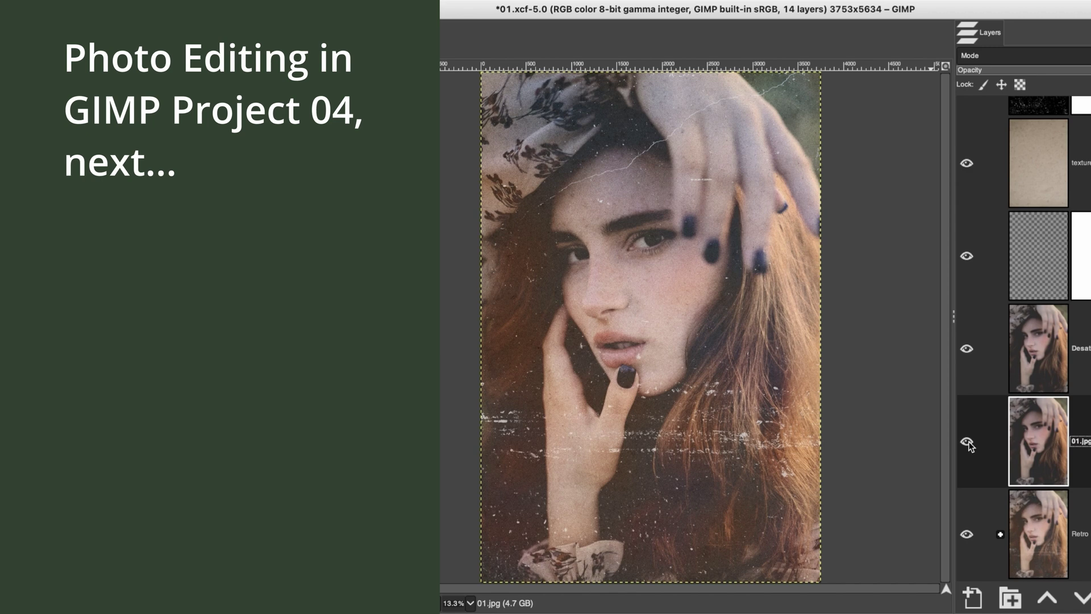